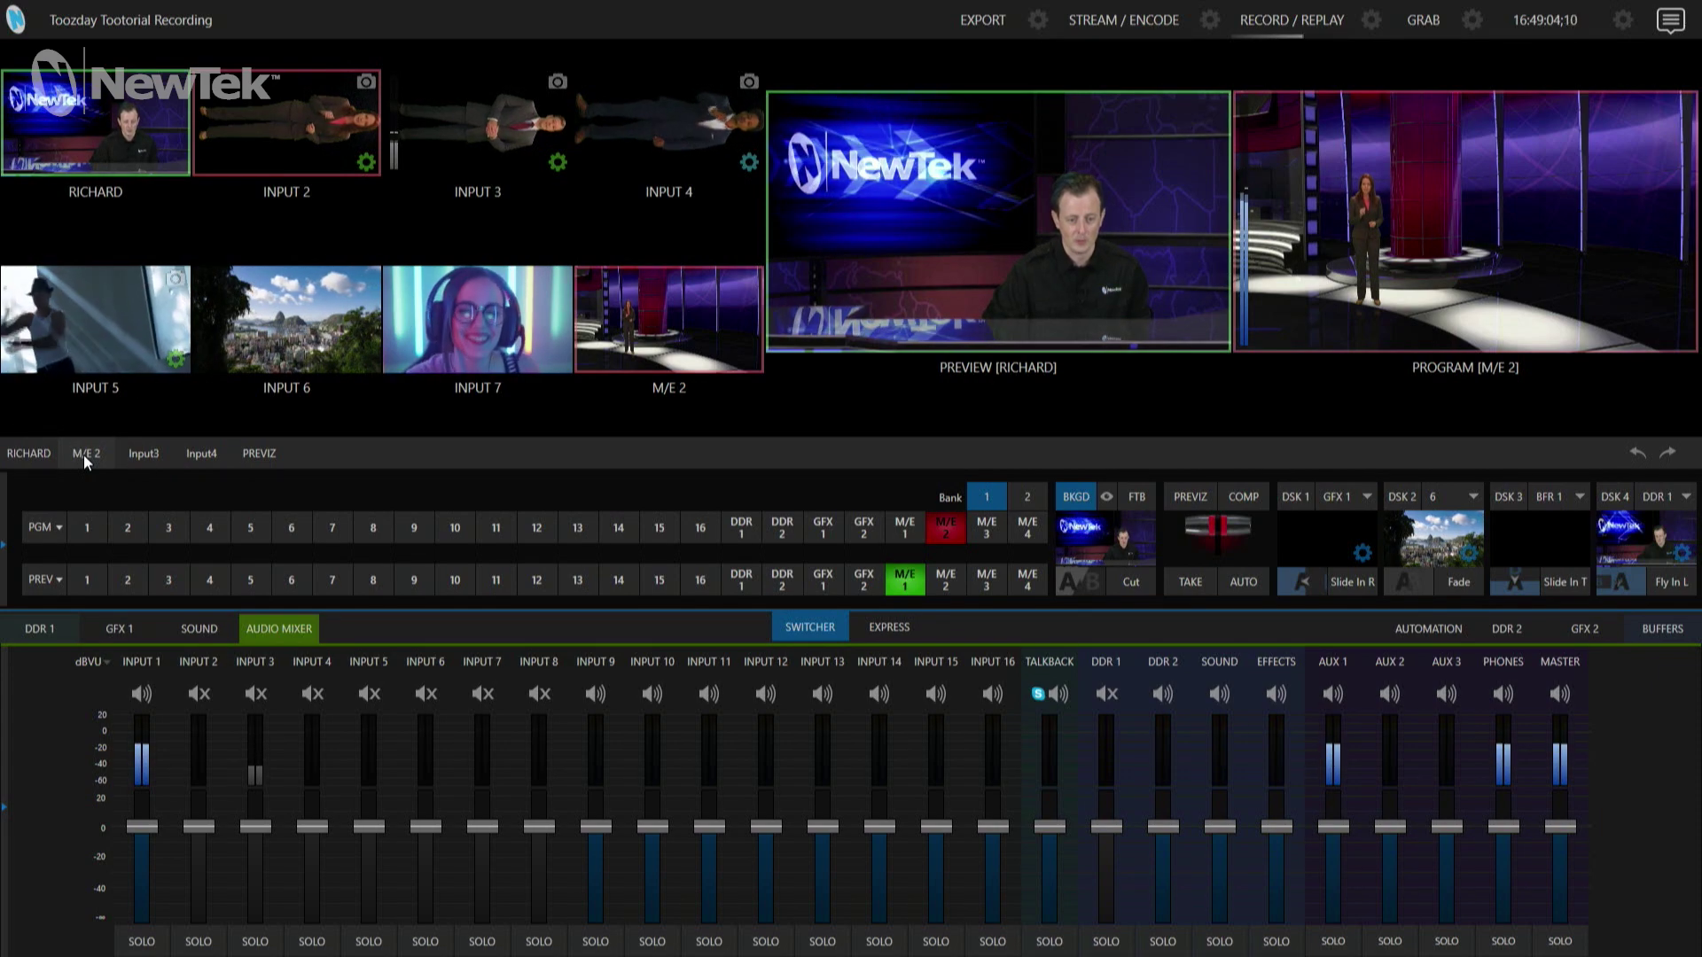
On M/E 2, apply comp preset 13 for a closer shot of the presenter
{"action": "left_click", "coordinate": [83, 454]}
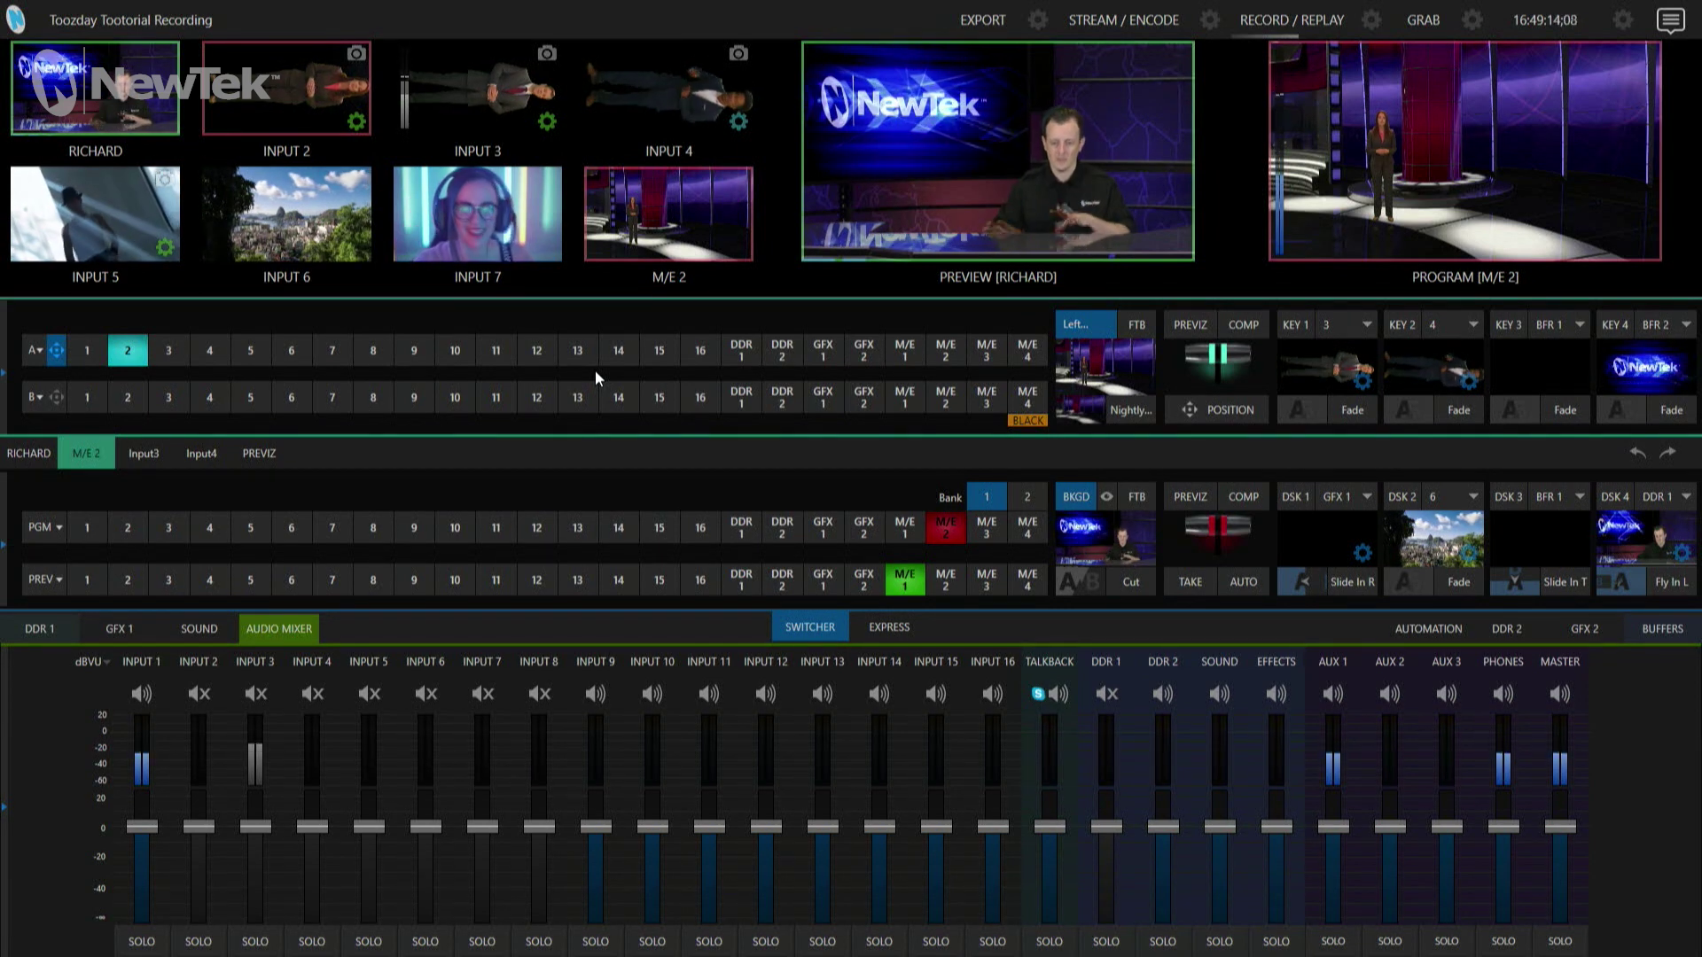
{"action": "left_click", "coordinate": [1247, 323]}
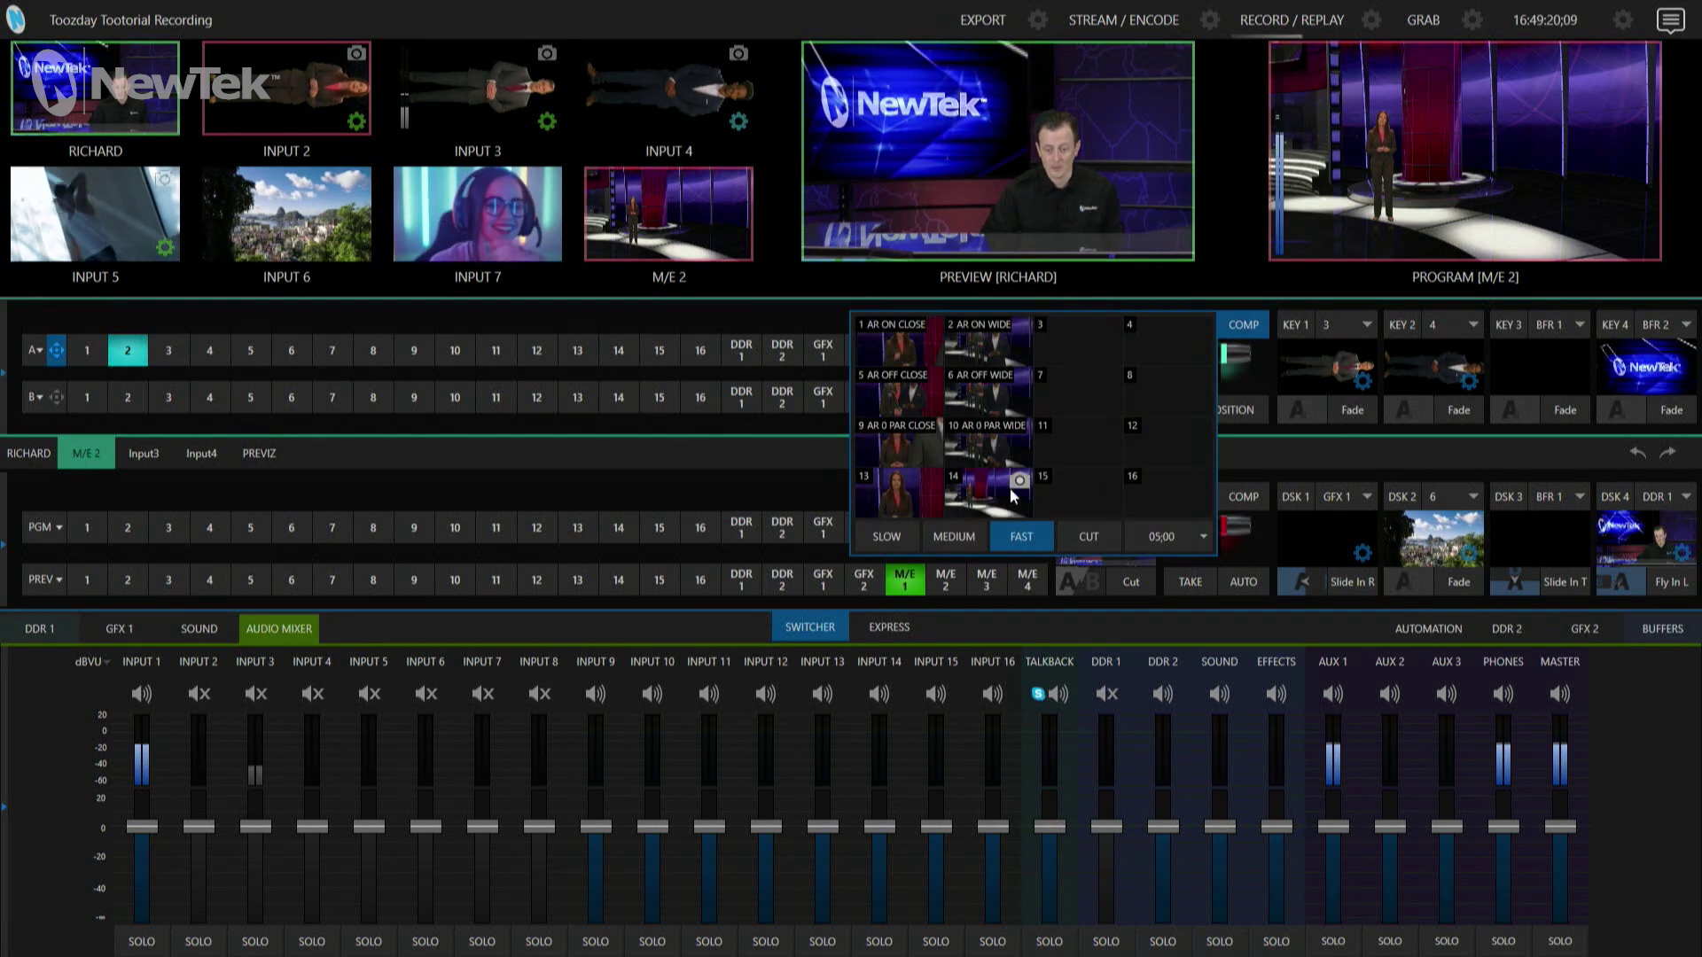
{"action": "left_click", "coordinate": [898, 494]}
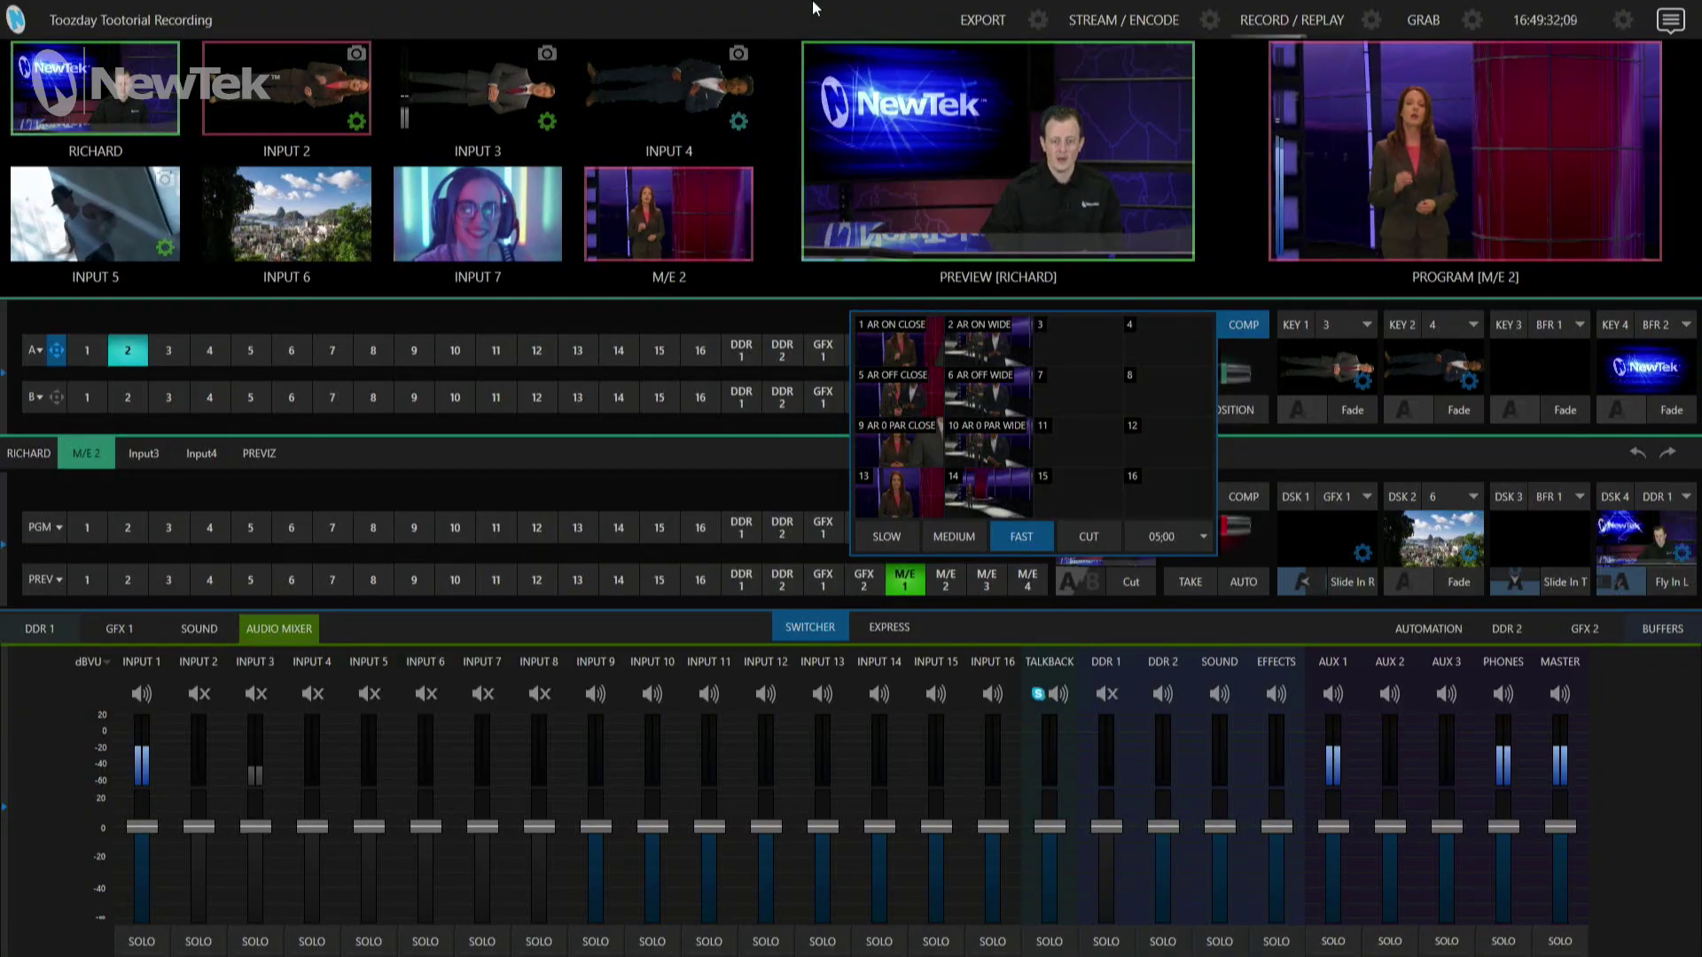
Fade both keyed presenters, KEY 1 and KEY 2, into the M/E 2 virtual set
{"action": "mouse_move", "coordinate": [813, 8]}
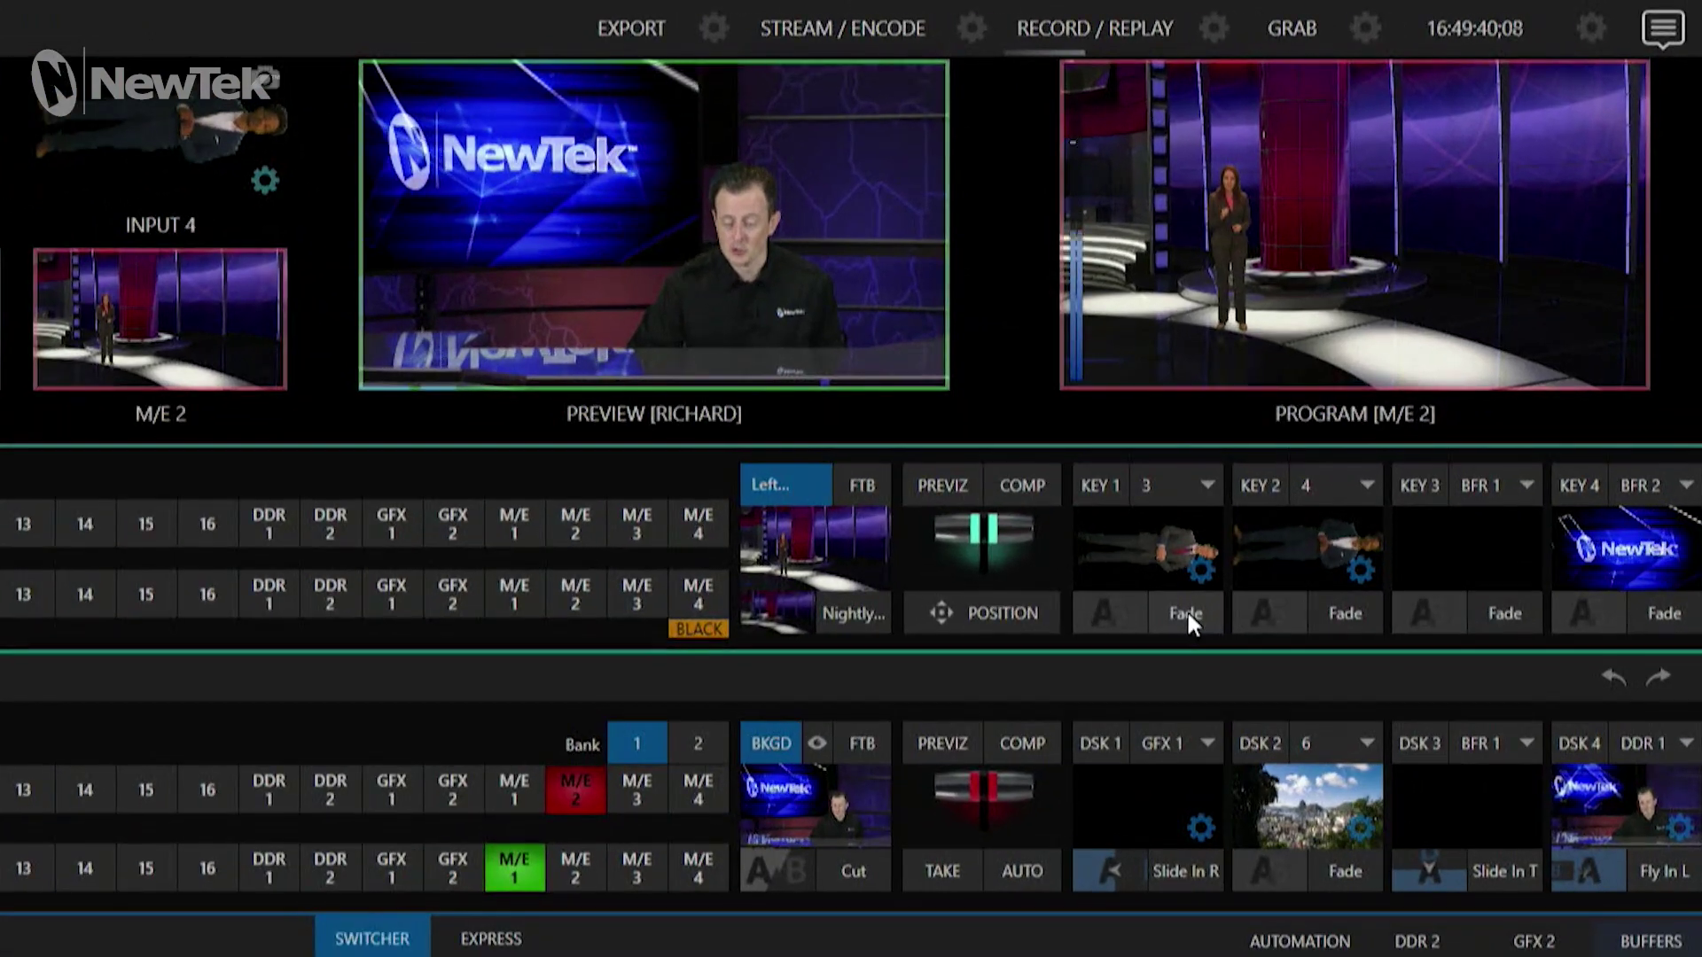
{"action": "left_click", "coordinate": [1243, 545]}
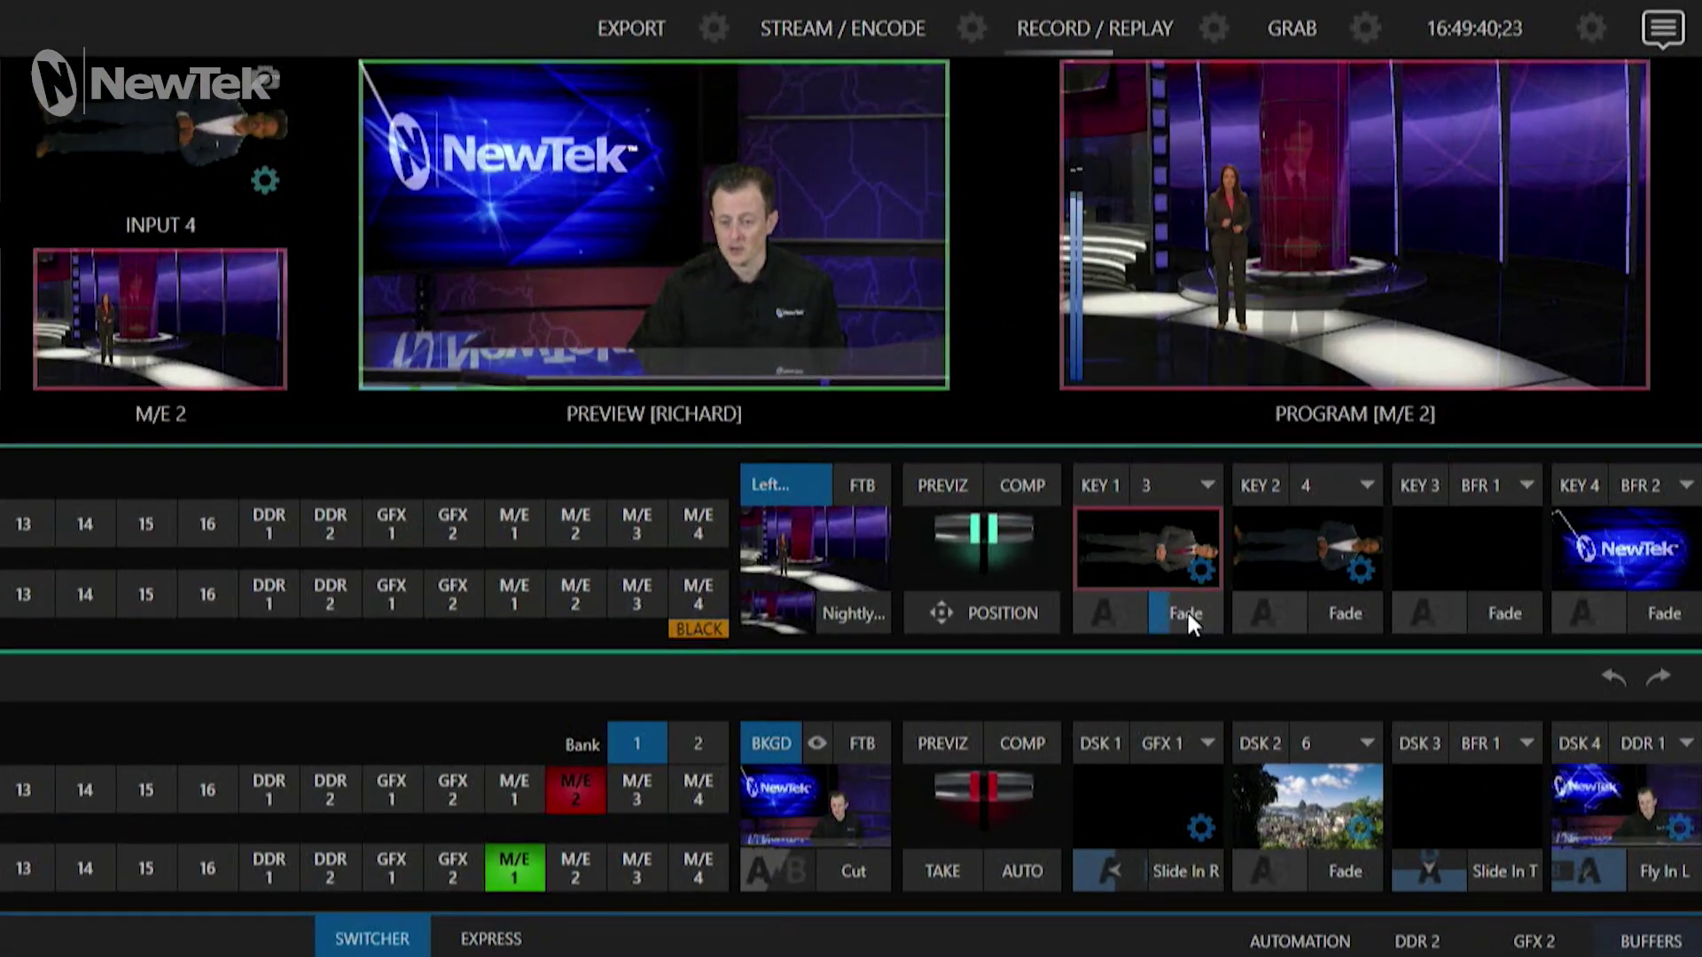
{"action": "left_click", "coordinate": [1355, 622]}
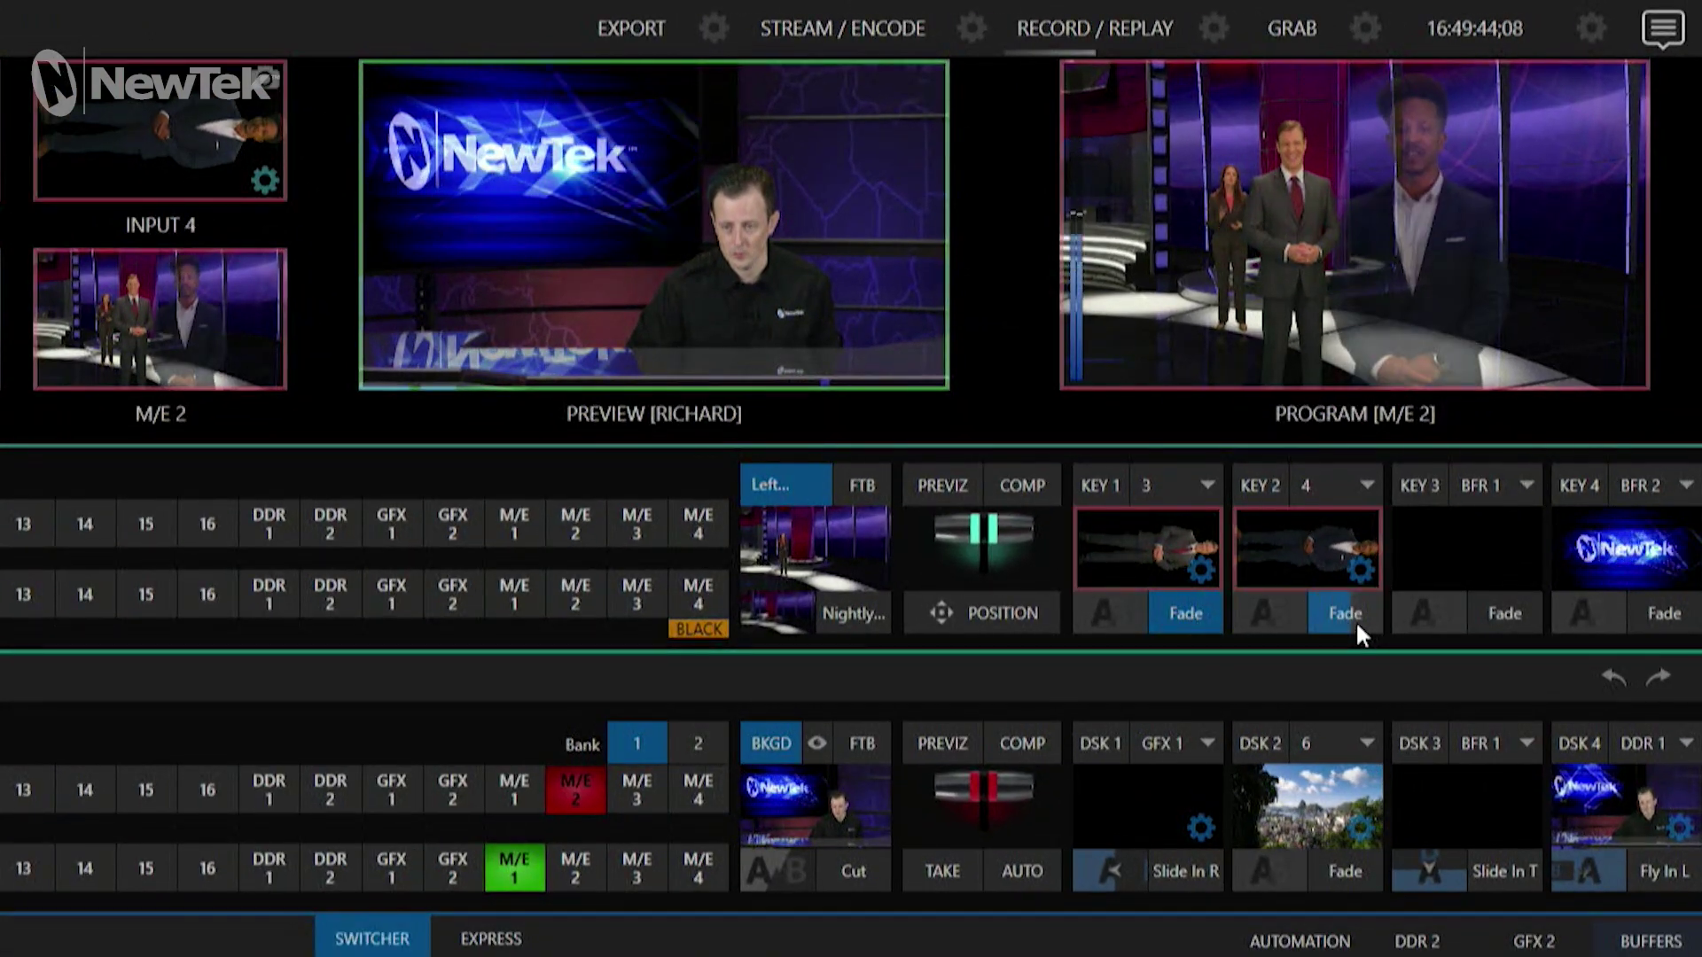
Inspect the Augmented Reality option in KEY 2's key settings, then close the panel
{"action": "left_click", "coordinate": [1362, 569]}
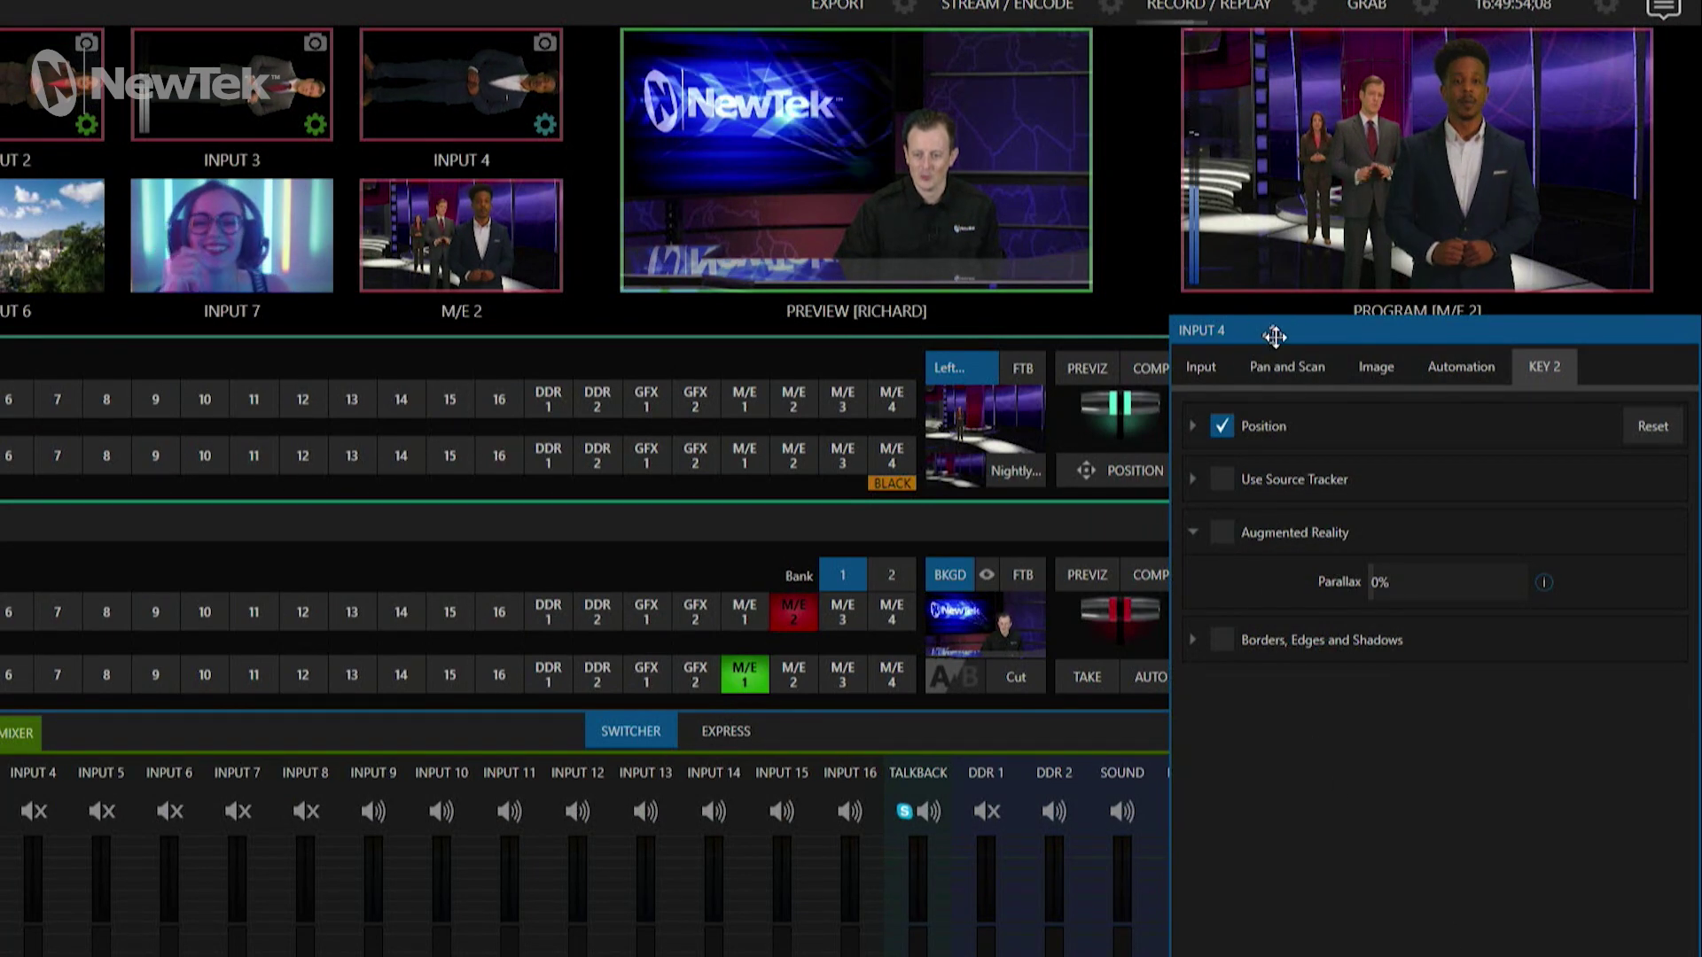
{"action": "left_click", "coordinate": [1225, 534]}
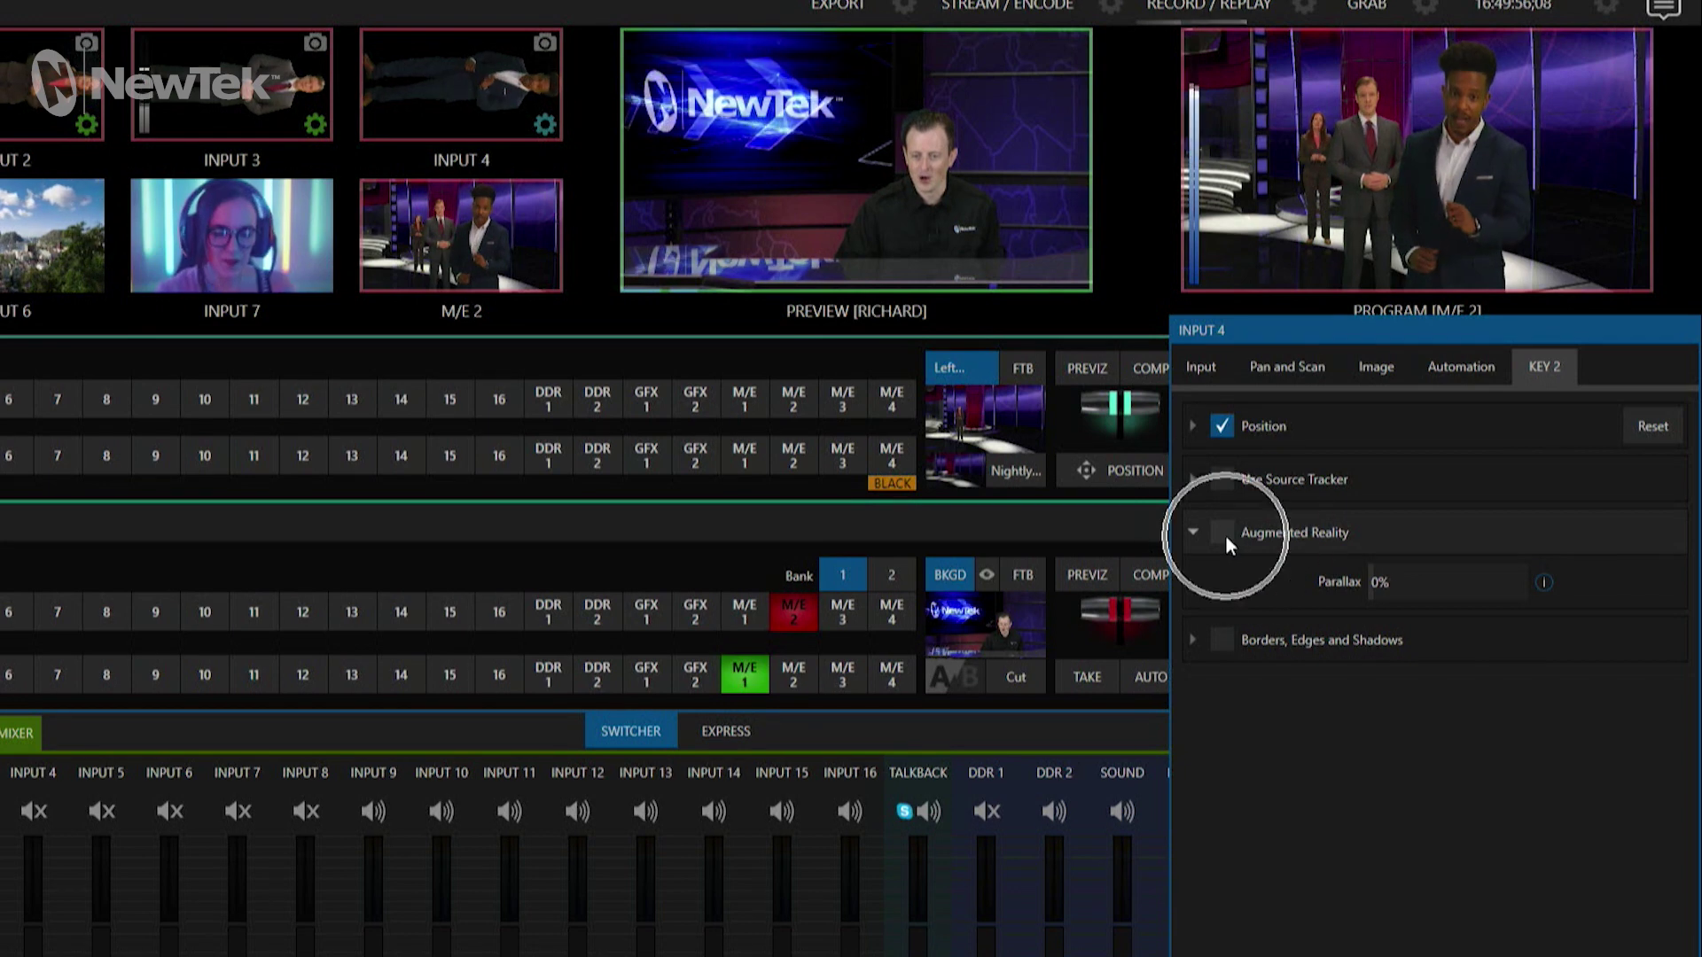
{"action": "key", "text": "Escape"}
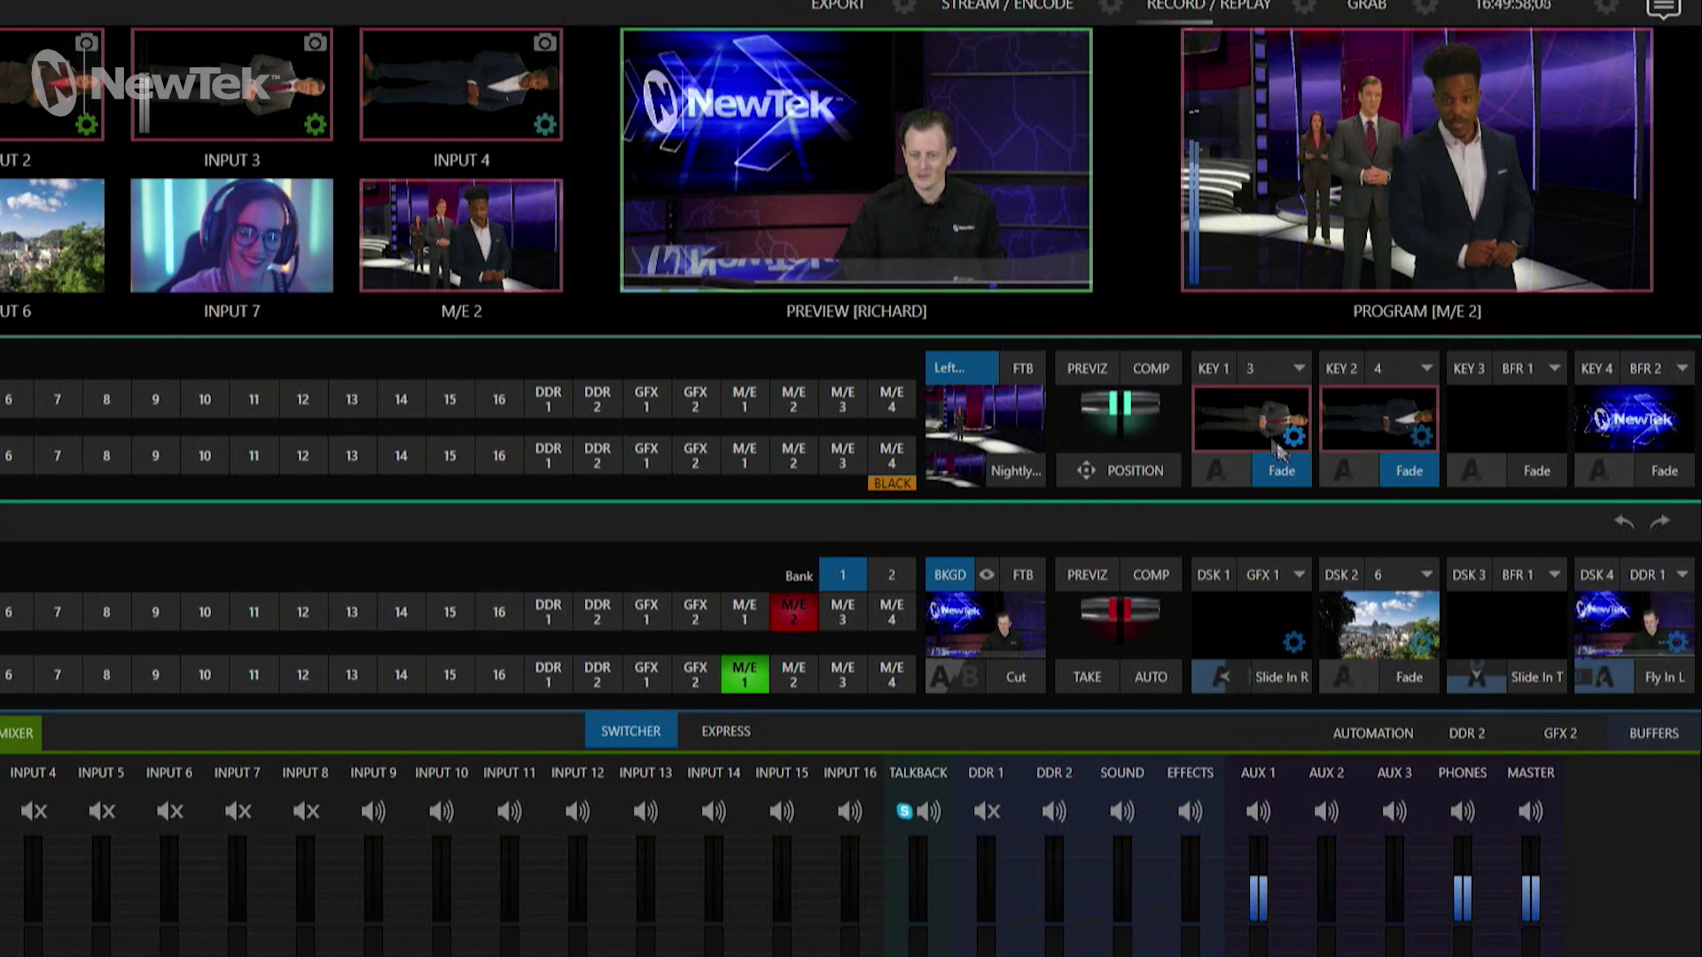
{"action": "left_click", "coordinate": [1267, 434]}
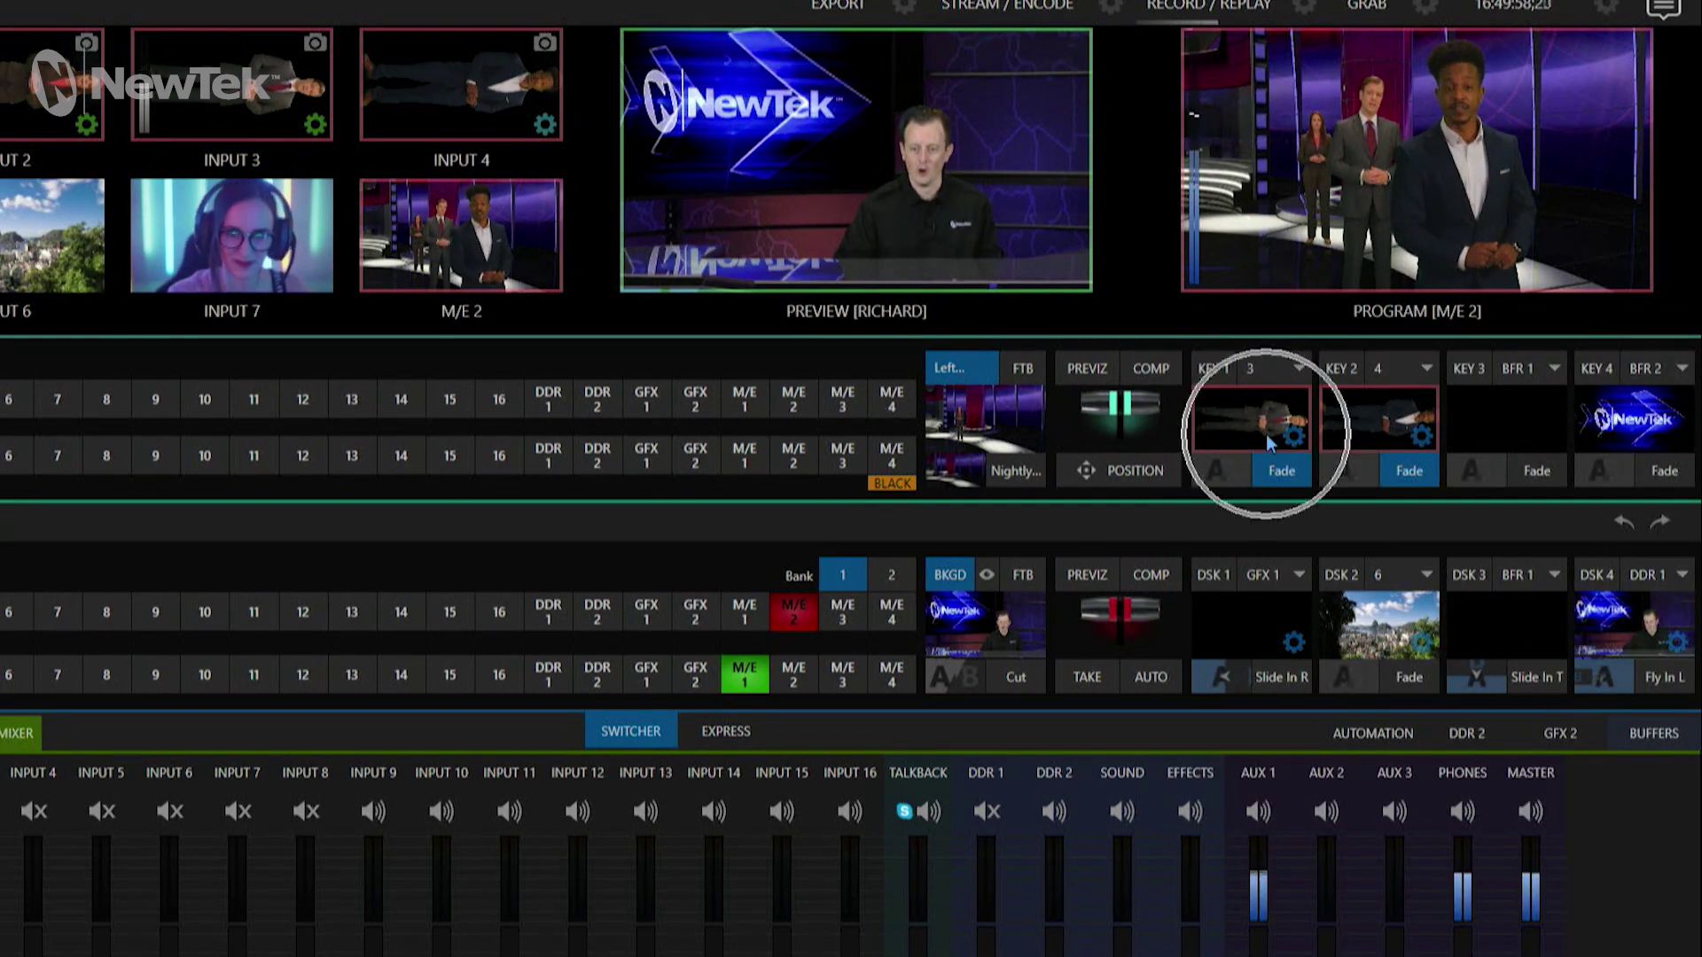
{"action": "left_click", "coordinate": [1144, 363]}
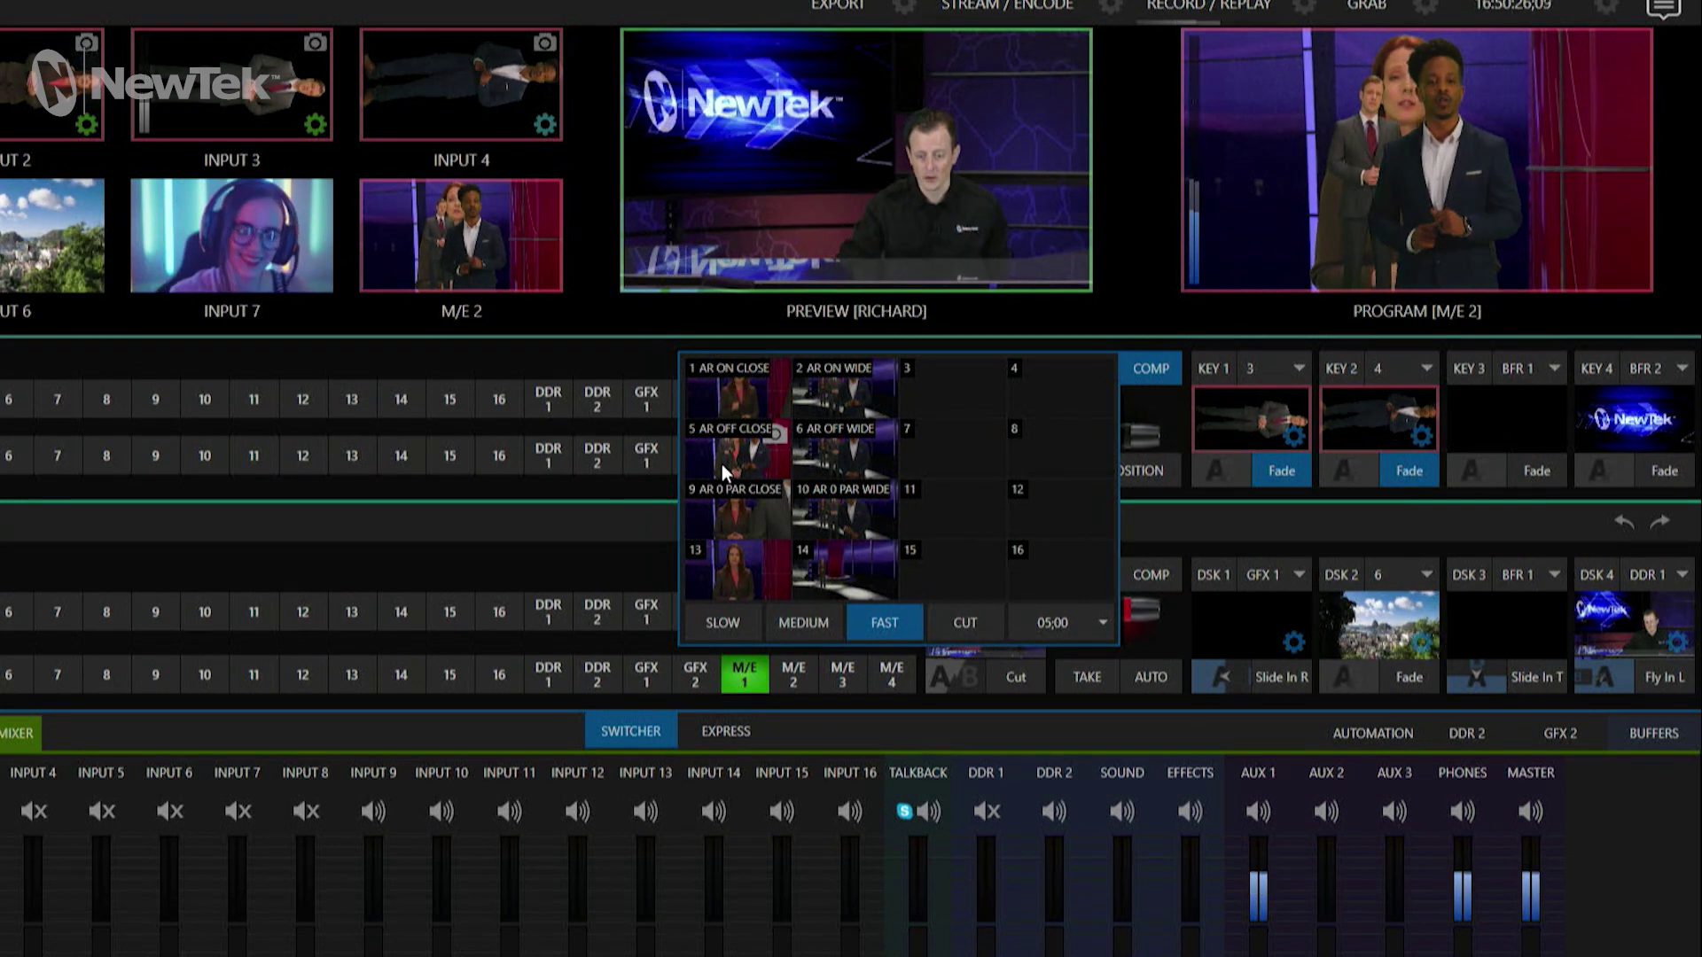
Switch the M/E 2 virtual camera to comp preset 6, AR OFF WIDE
{"action": "left_click", "coordinate": [837, 450]}
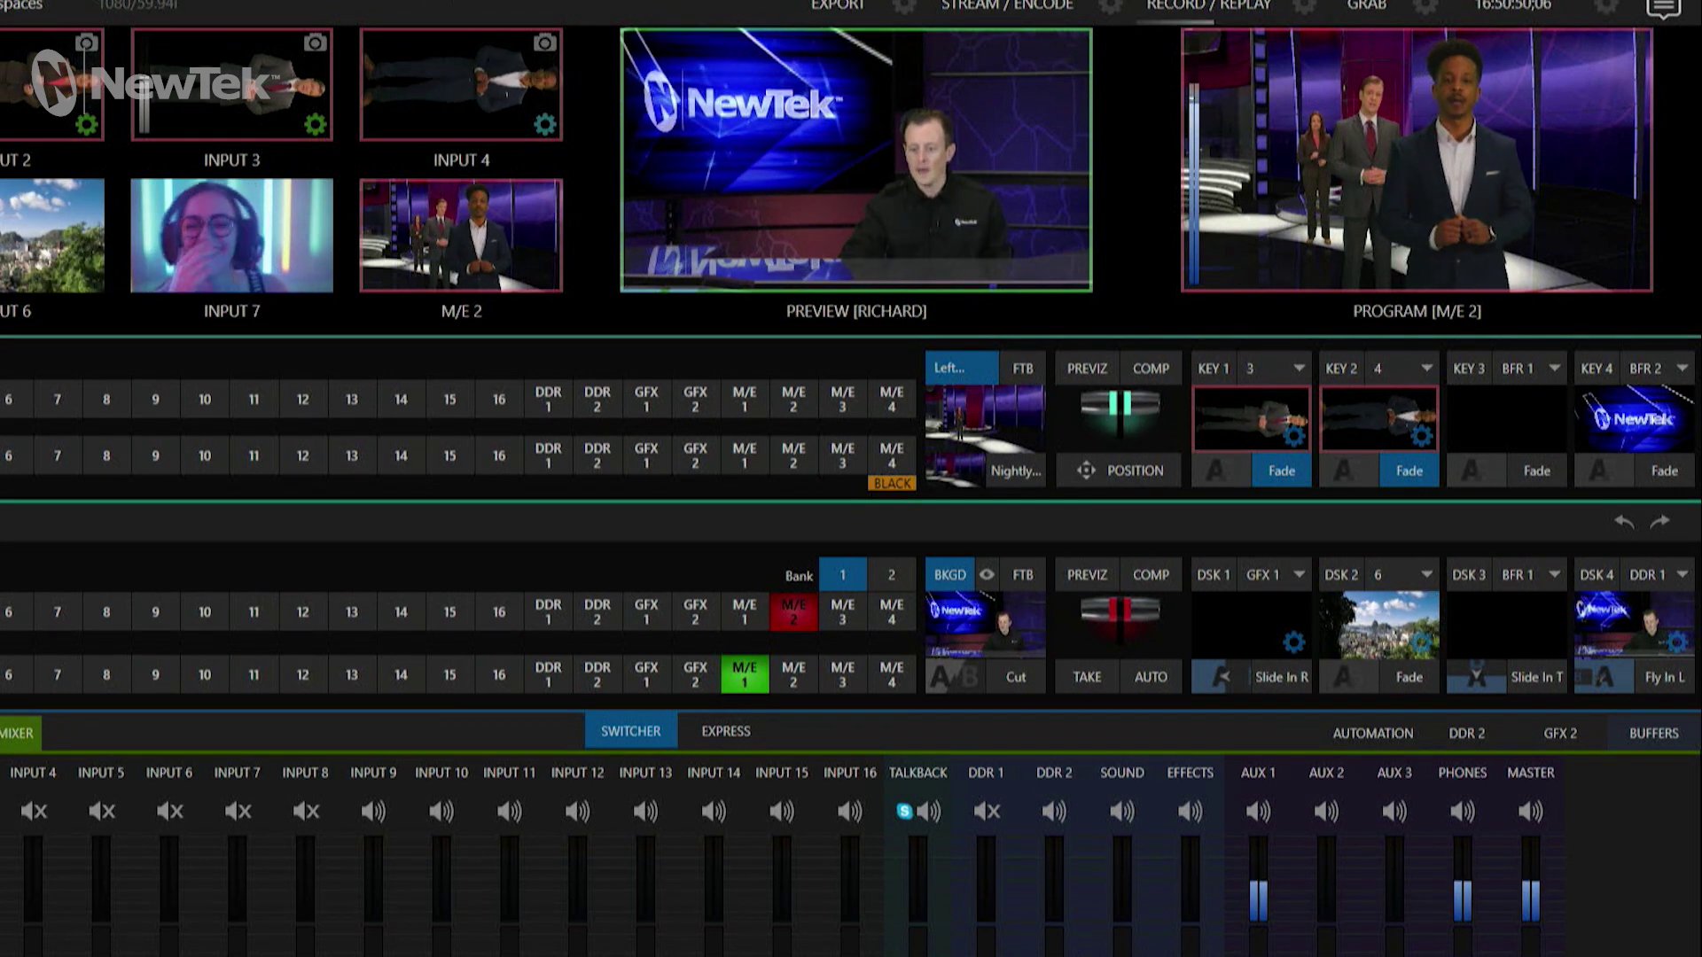
Enable Augmented Reality on KEY 2 (input 4), leaving parallax at 0%
{"action": "left_click", "coordinate": [1422, 437]}
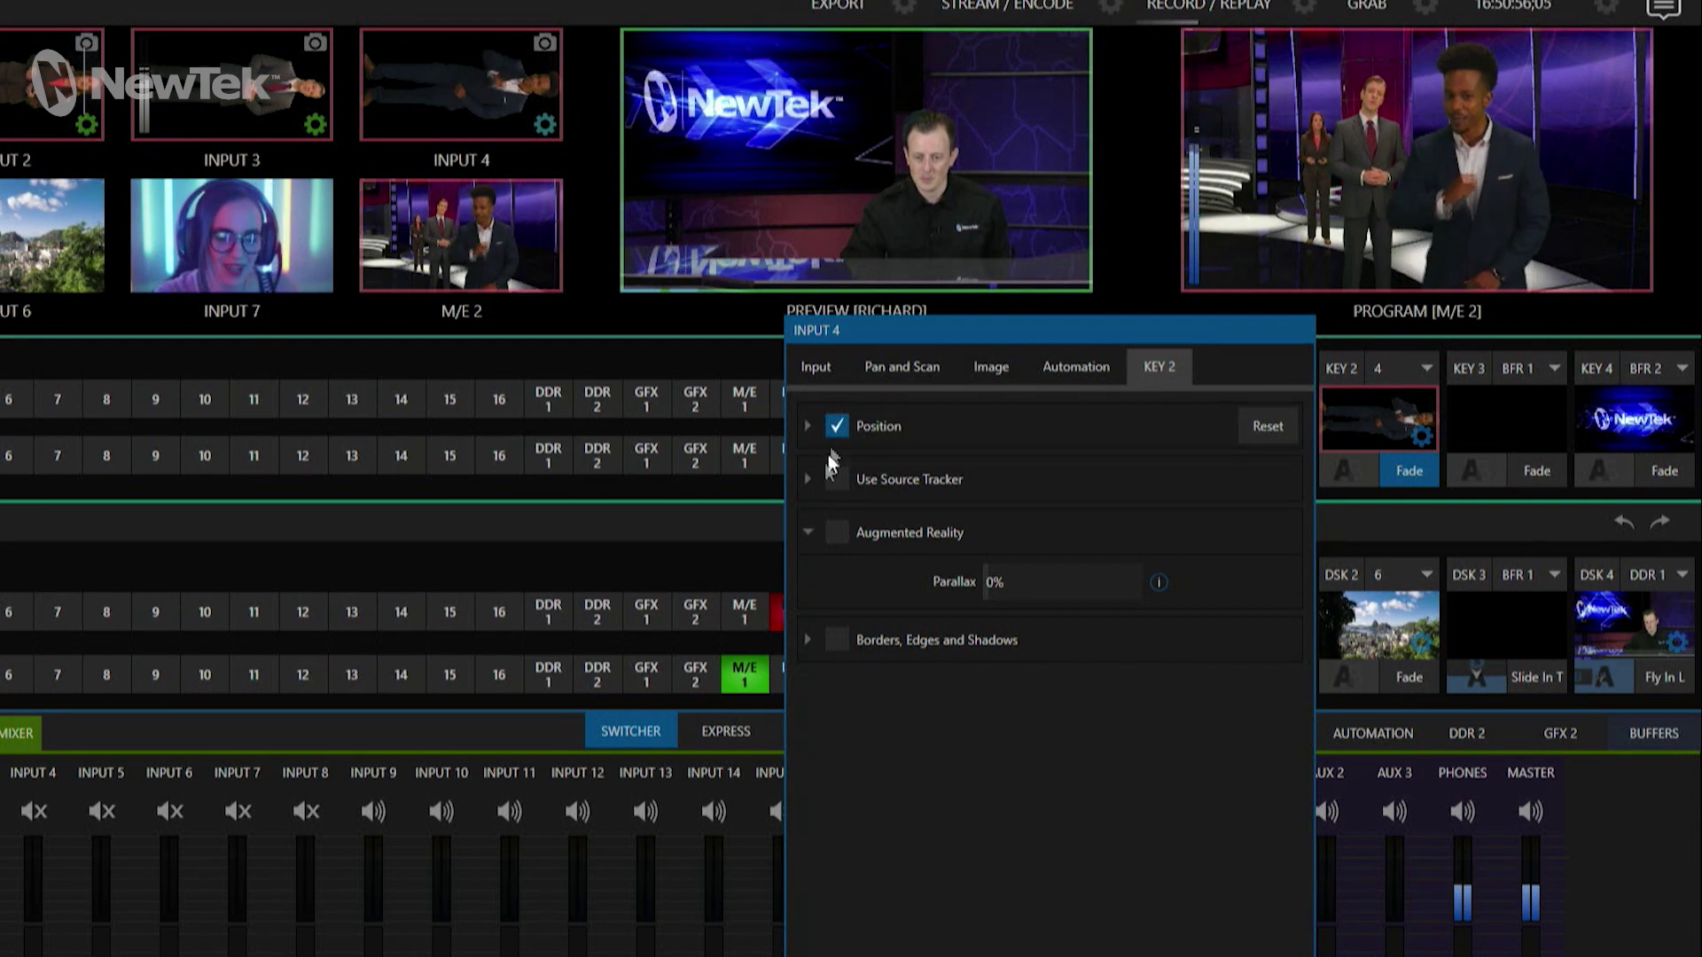
{"action": "left_click", "coordinate": [838, 535]}
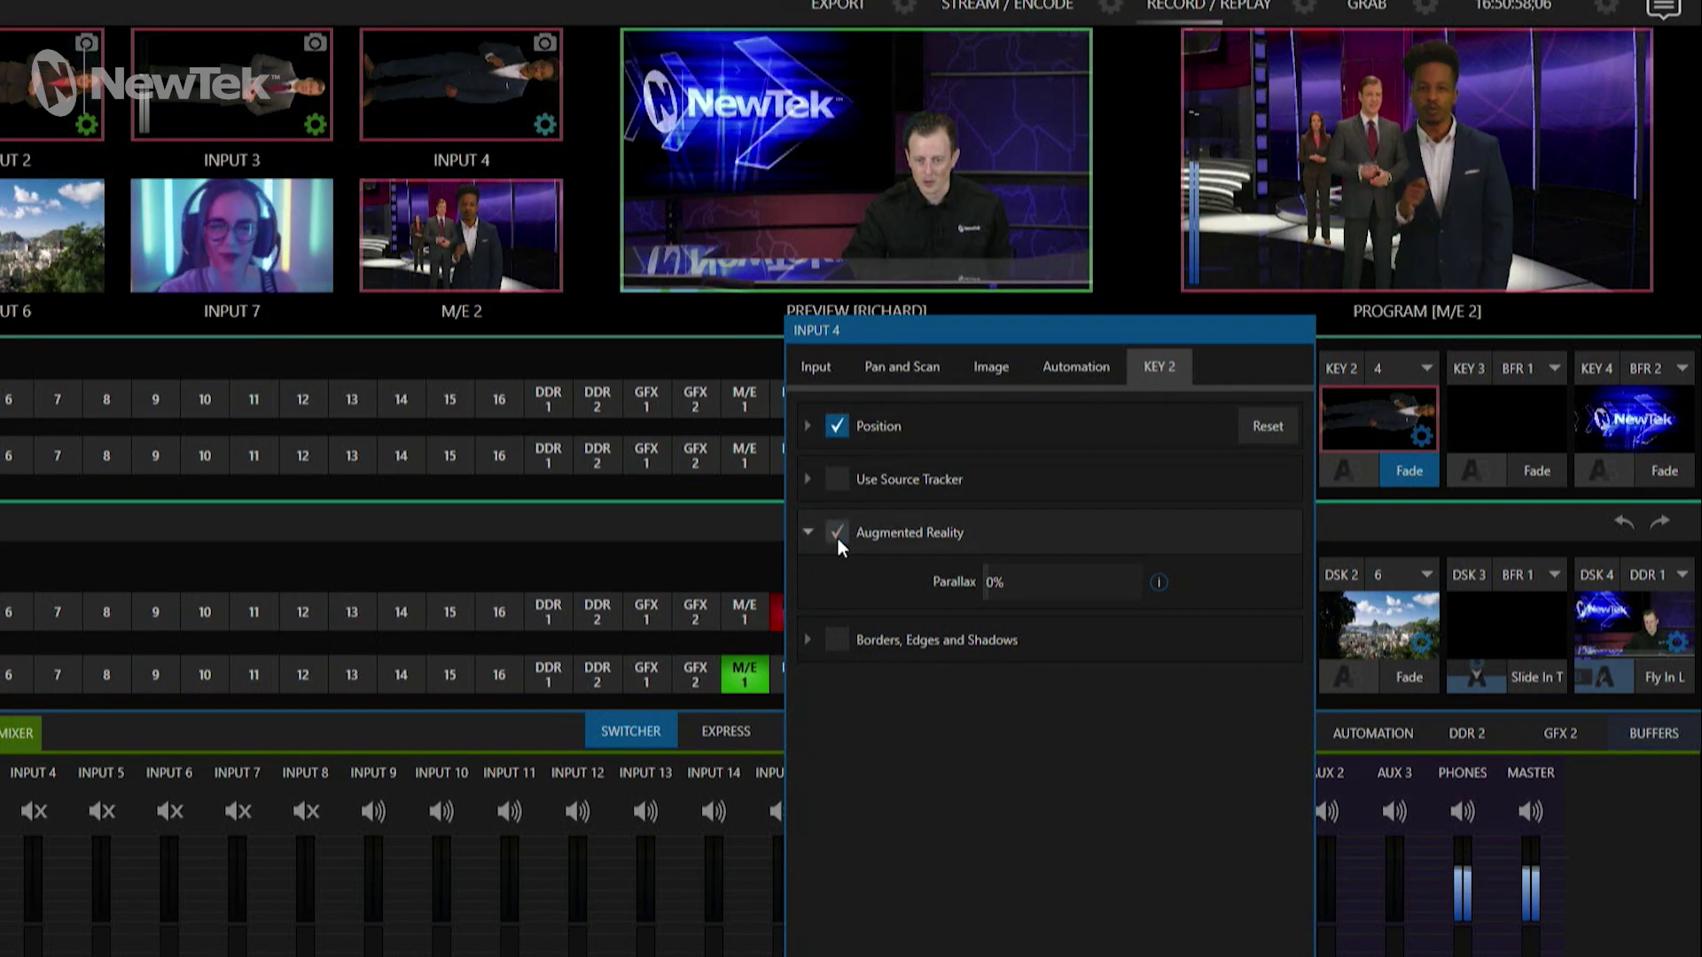
{"action": "left_click", "coordinate": [1002, 593]}
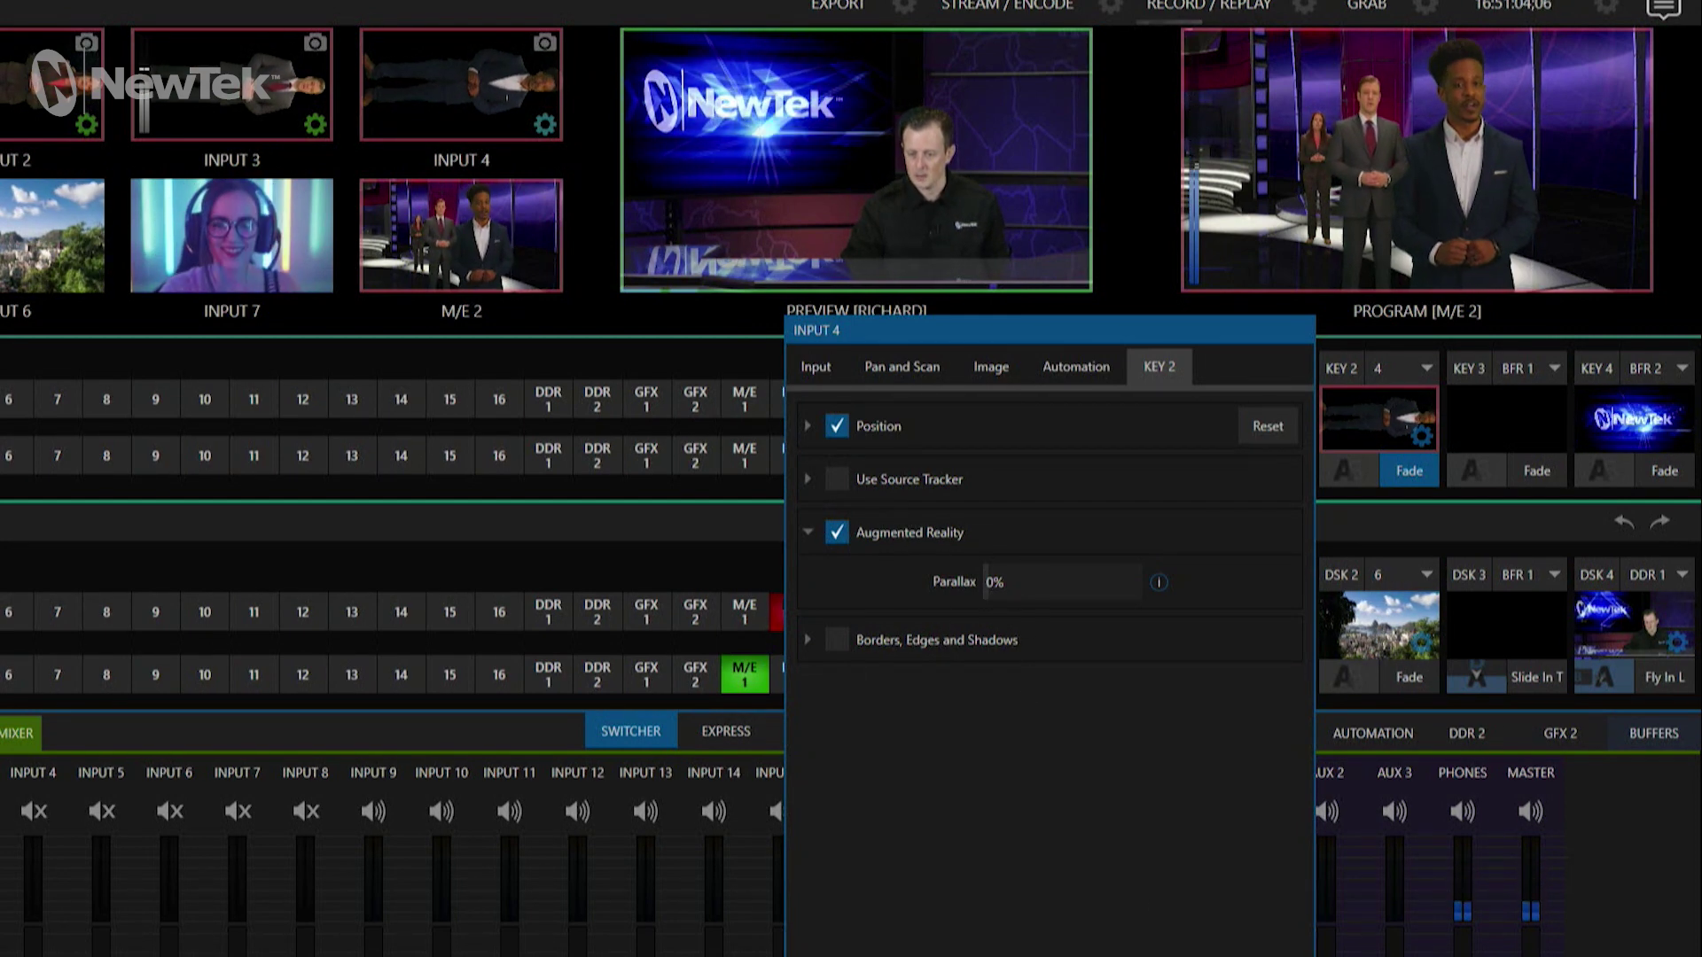
{"action": "key", "text": "Escape"}
Enable Augmented Reality on KEY 1 (input 3), leaving parallax at 0%
{"action": "left_click", "coordinate": [1293, 437]}
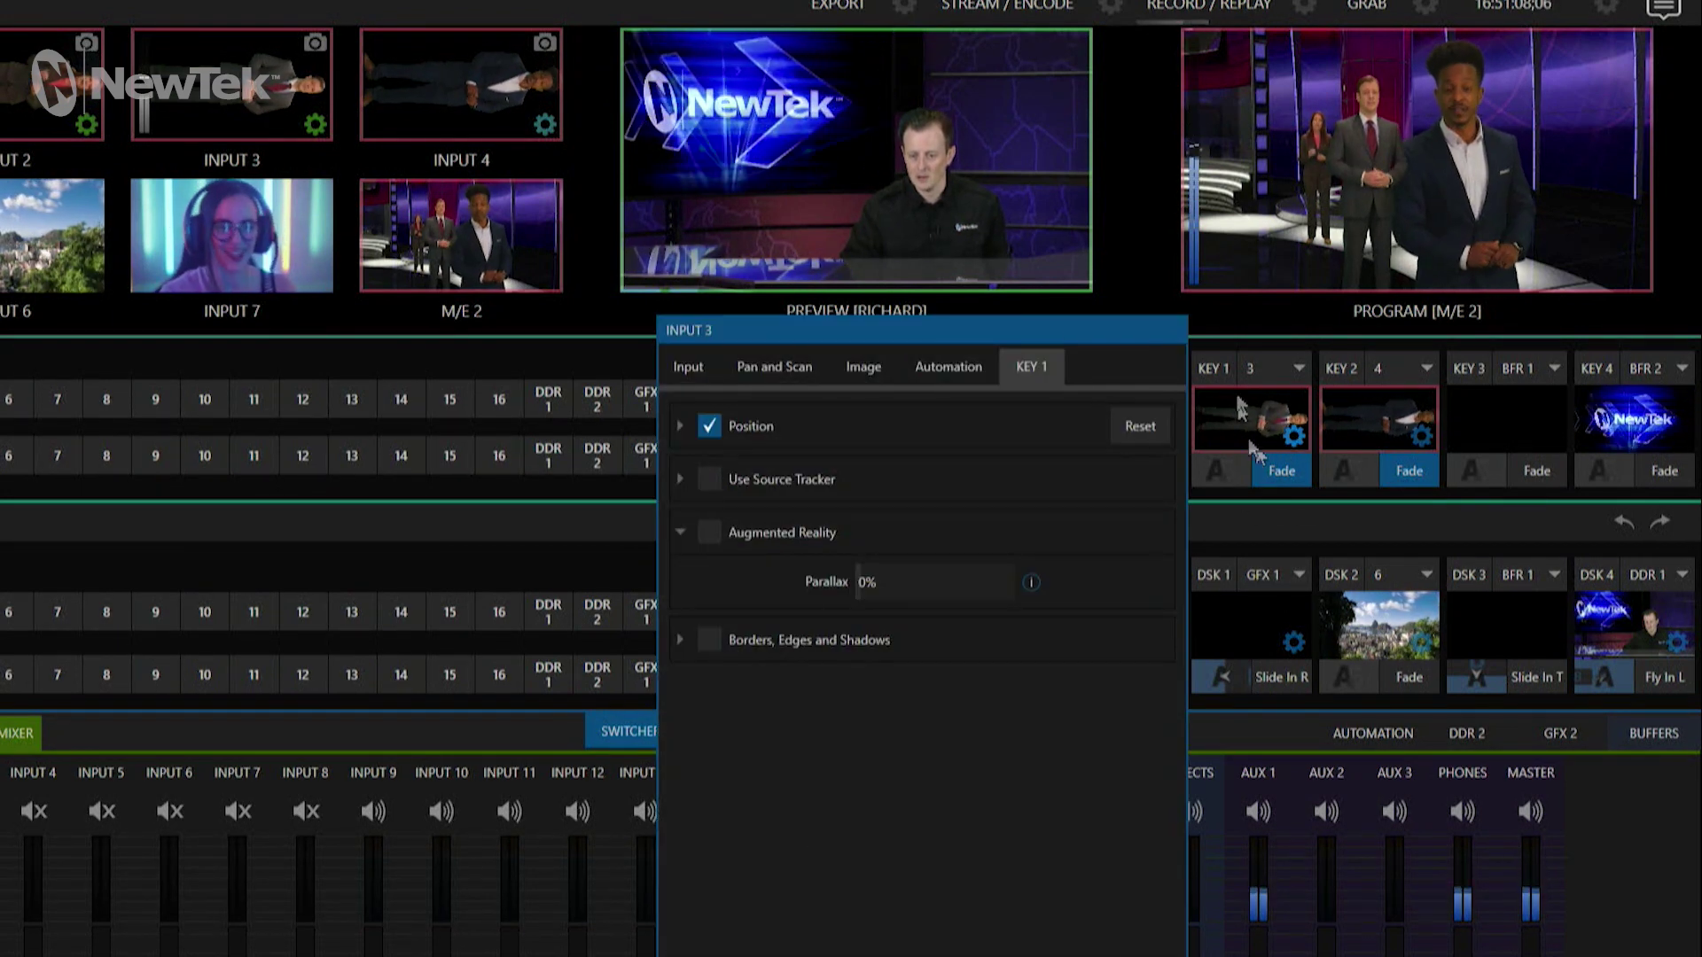
{"action": "left_click", "coordinate": [709, 532]}
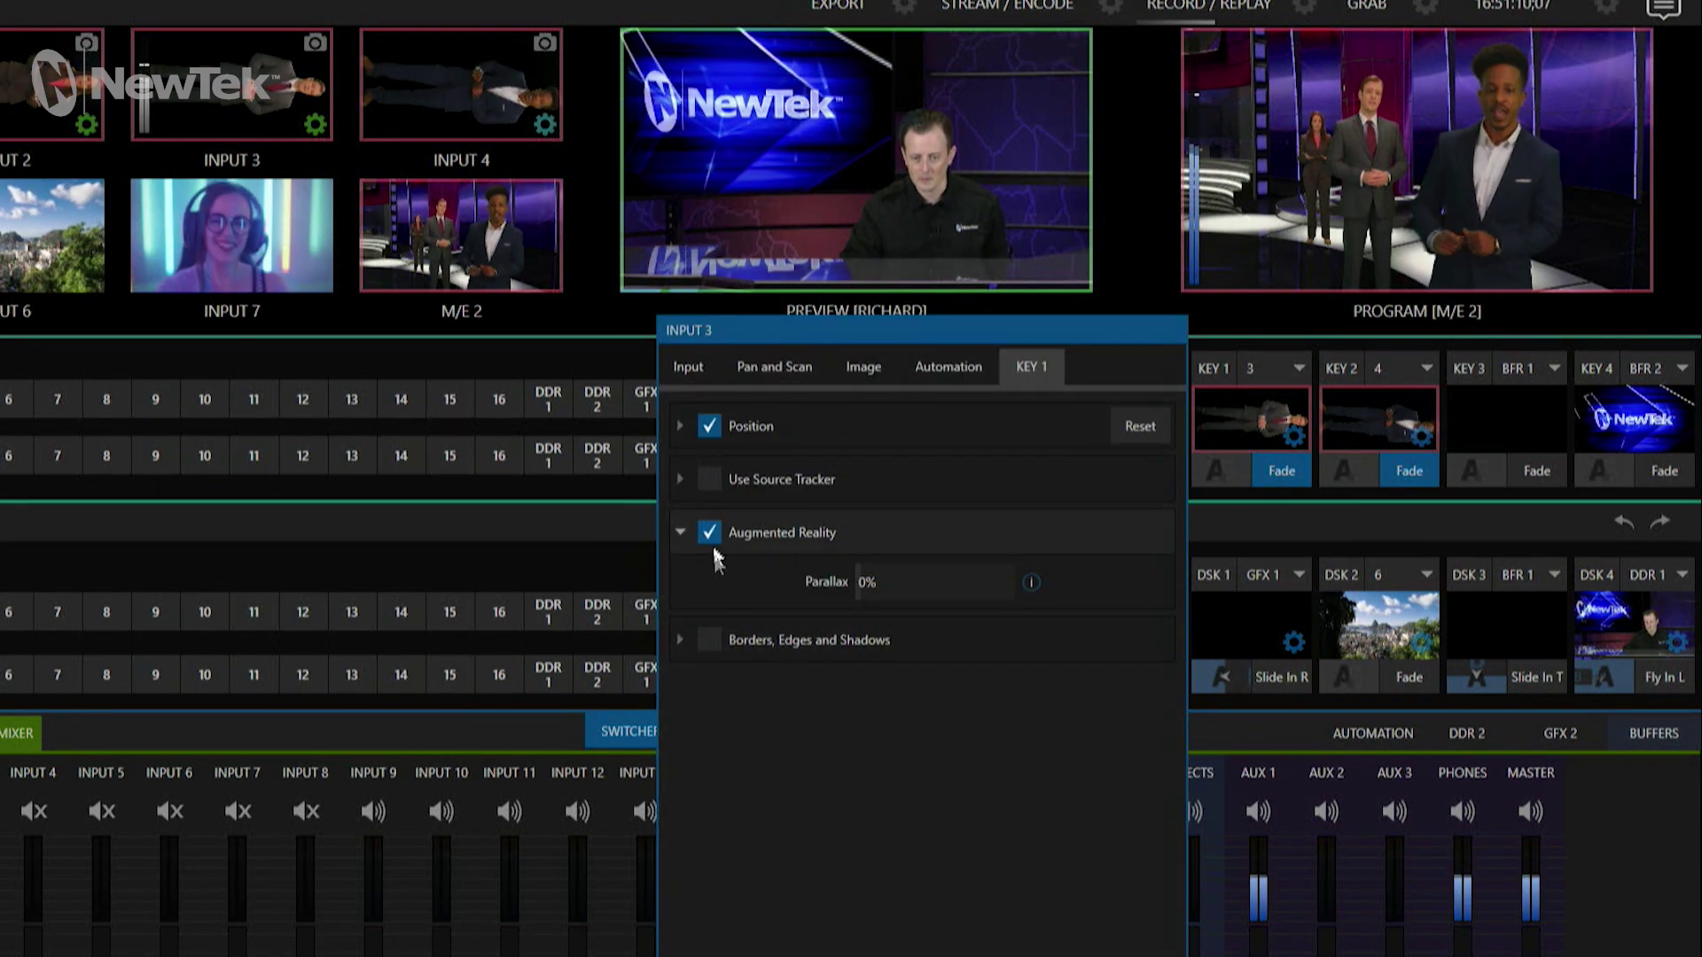
{"action": "left_click", "coordinate": [869, 584]}
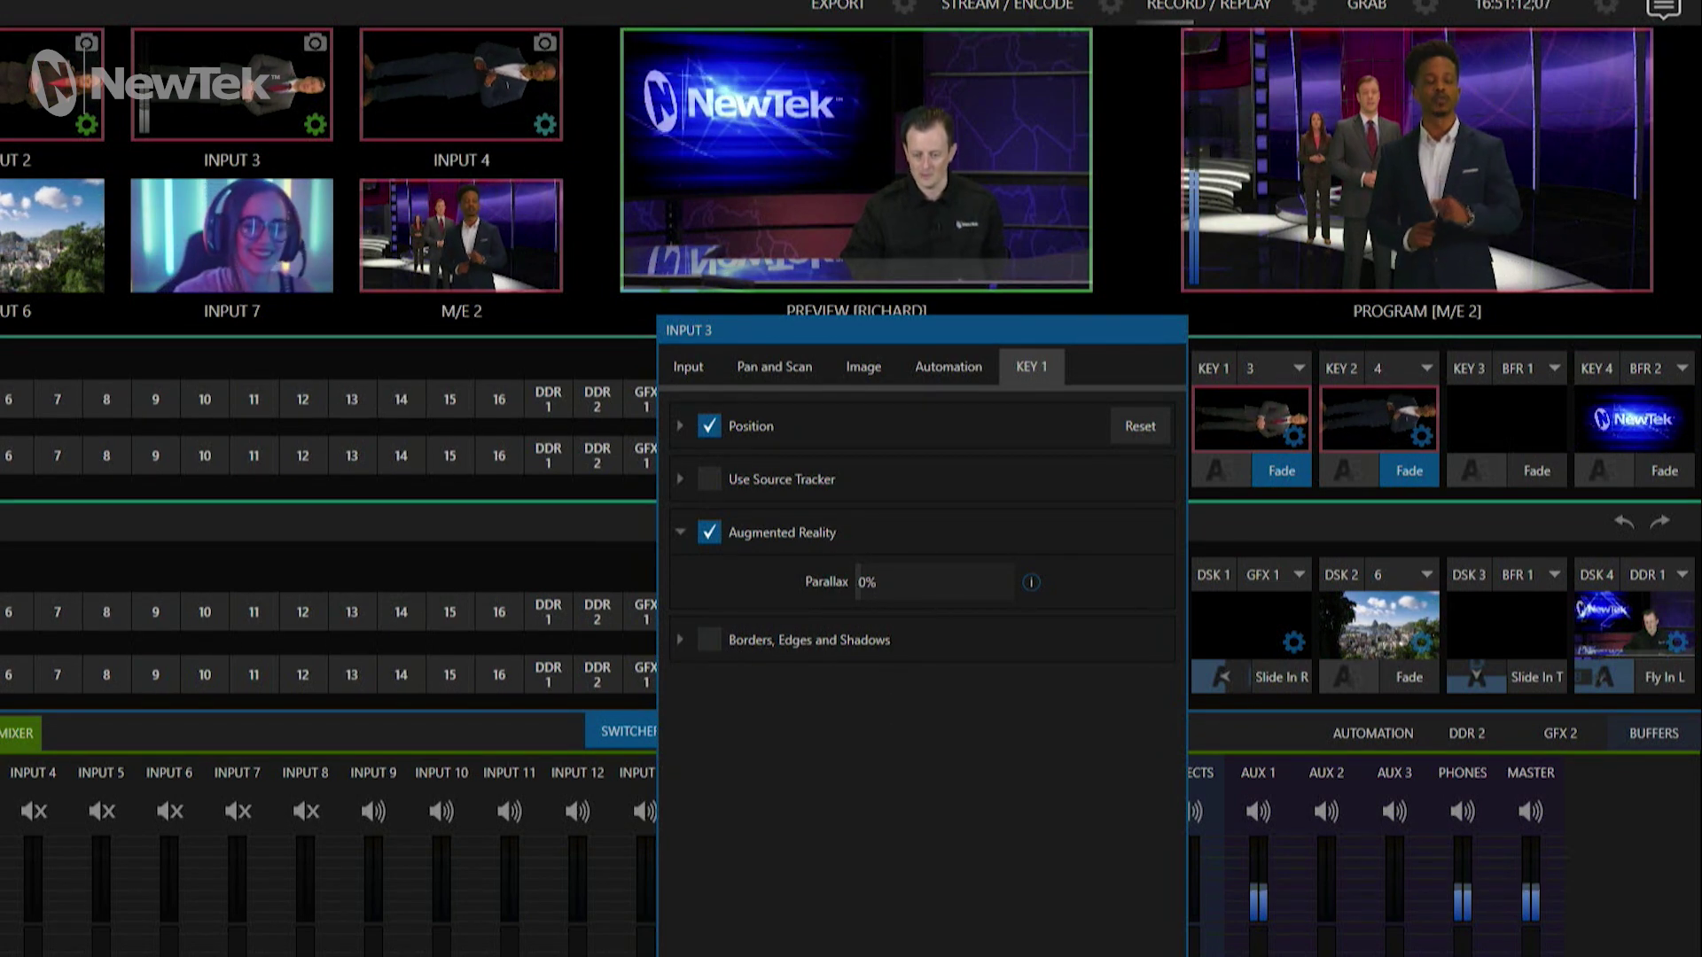
{"action": "left_click", "coordinate": [1161, 931]}
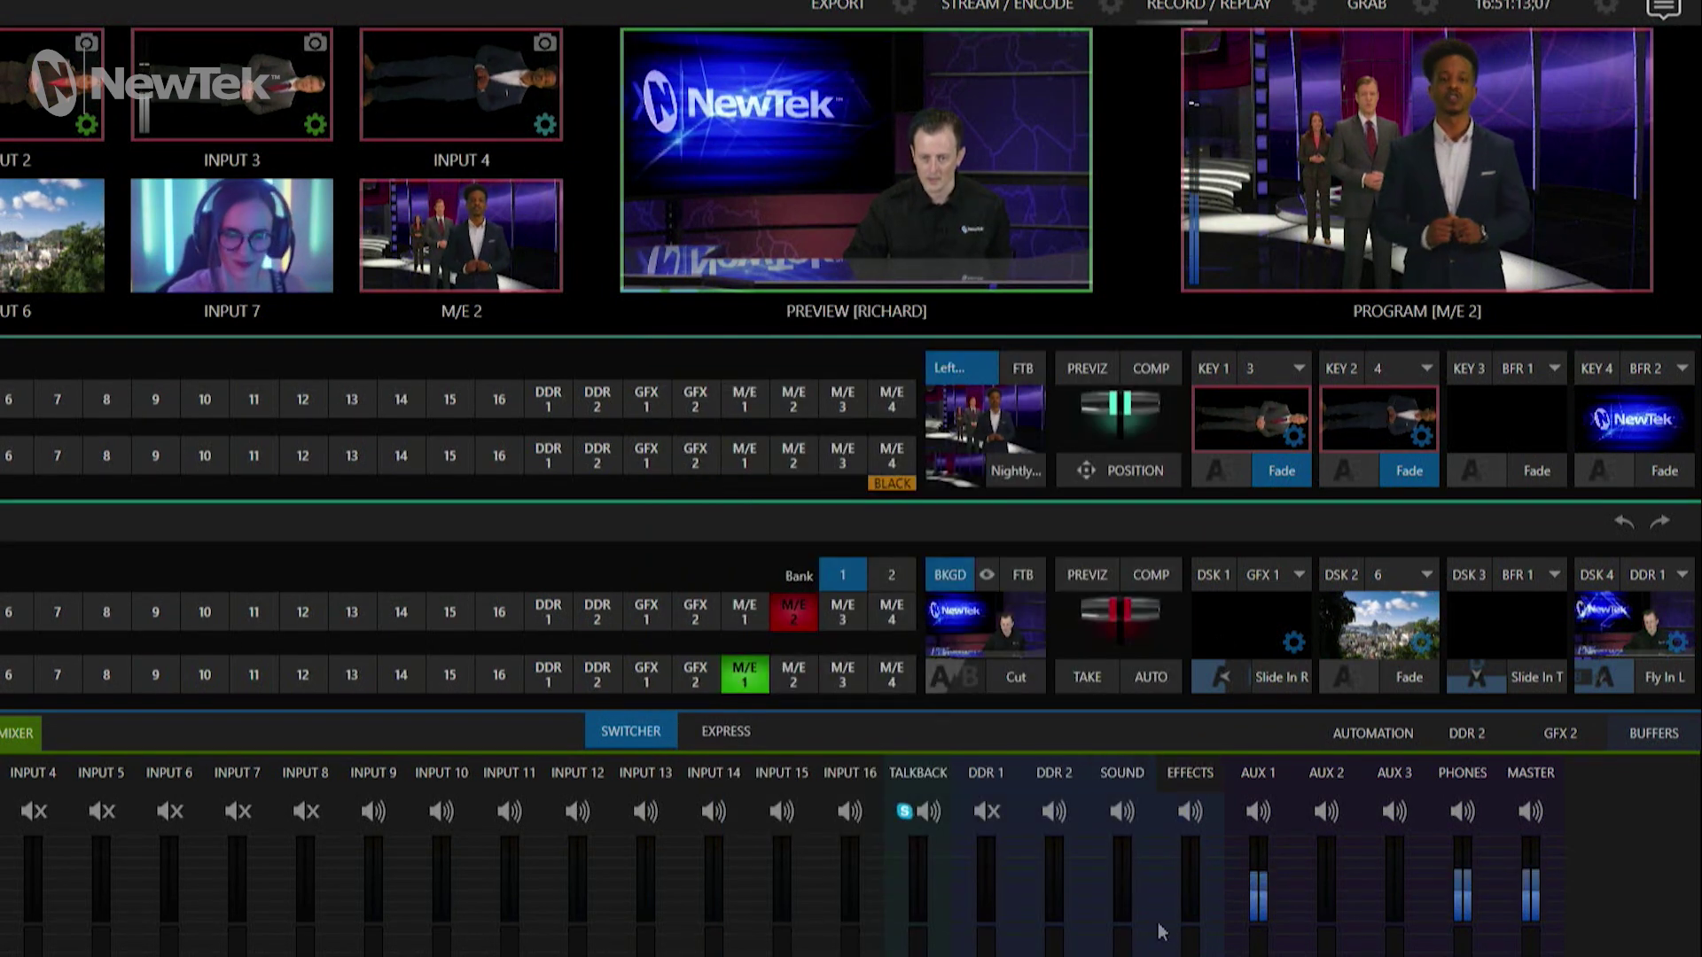
{"action": "left_click", "coordinate": [1160, 365]}
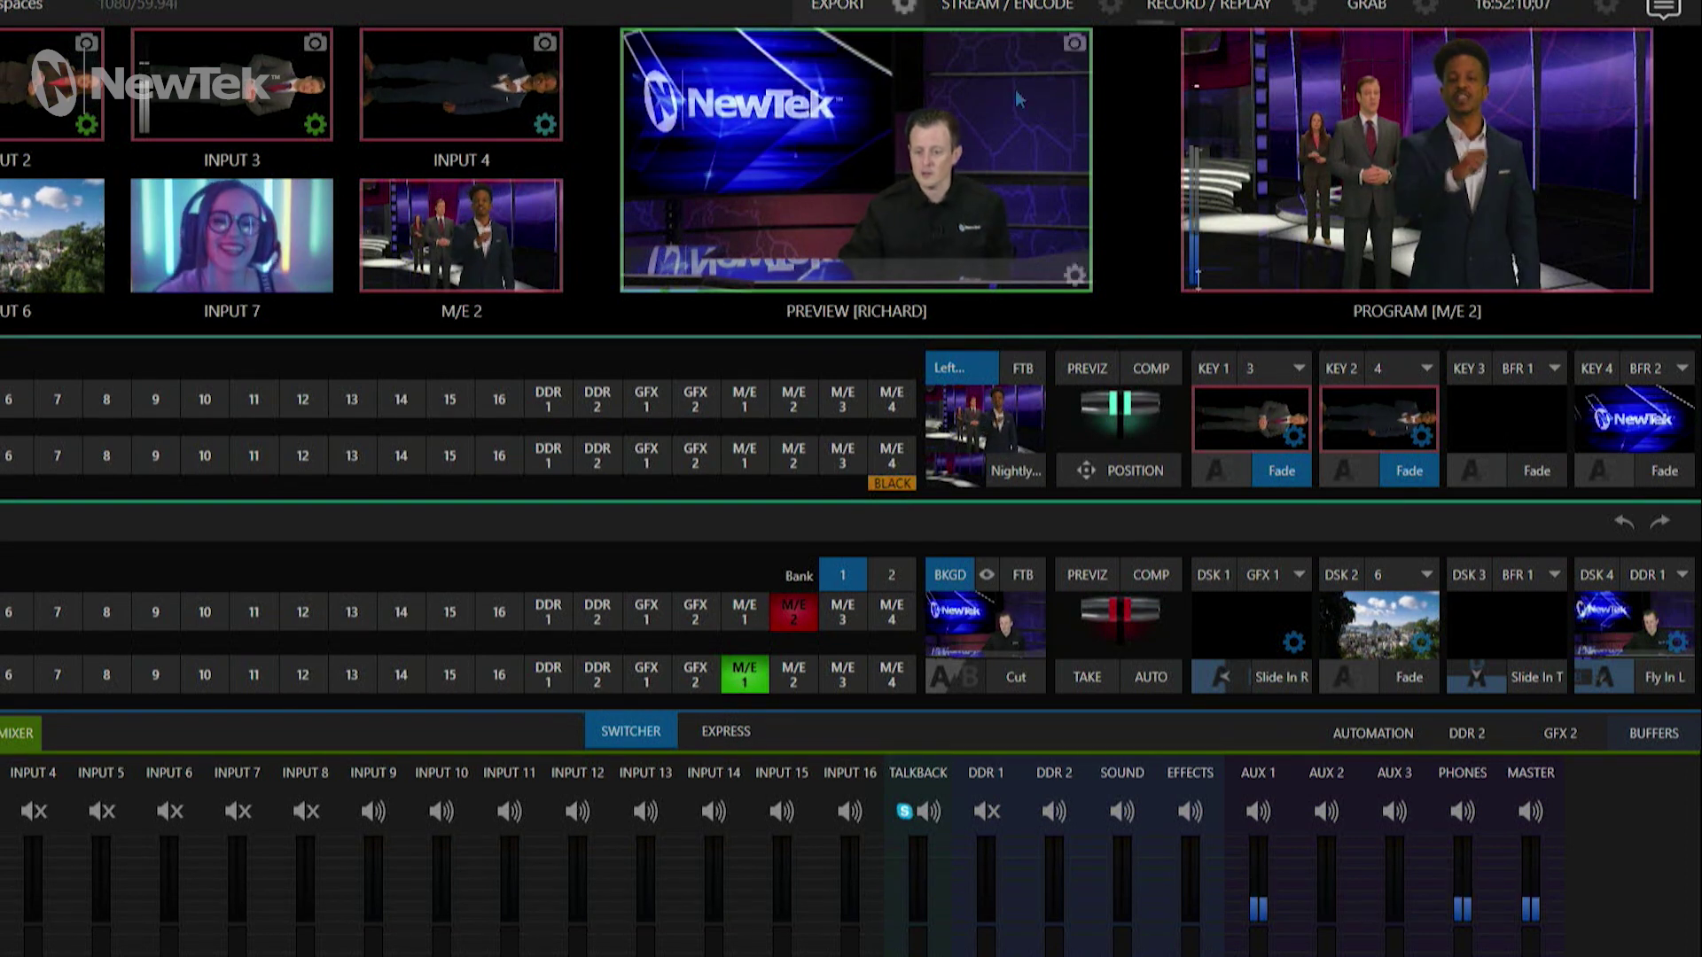
Set the Augmented Reality parallax of input 4's key to 90%
{"action": "left_click", "coordinate": [1422, 438]}
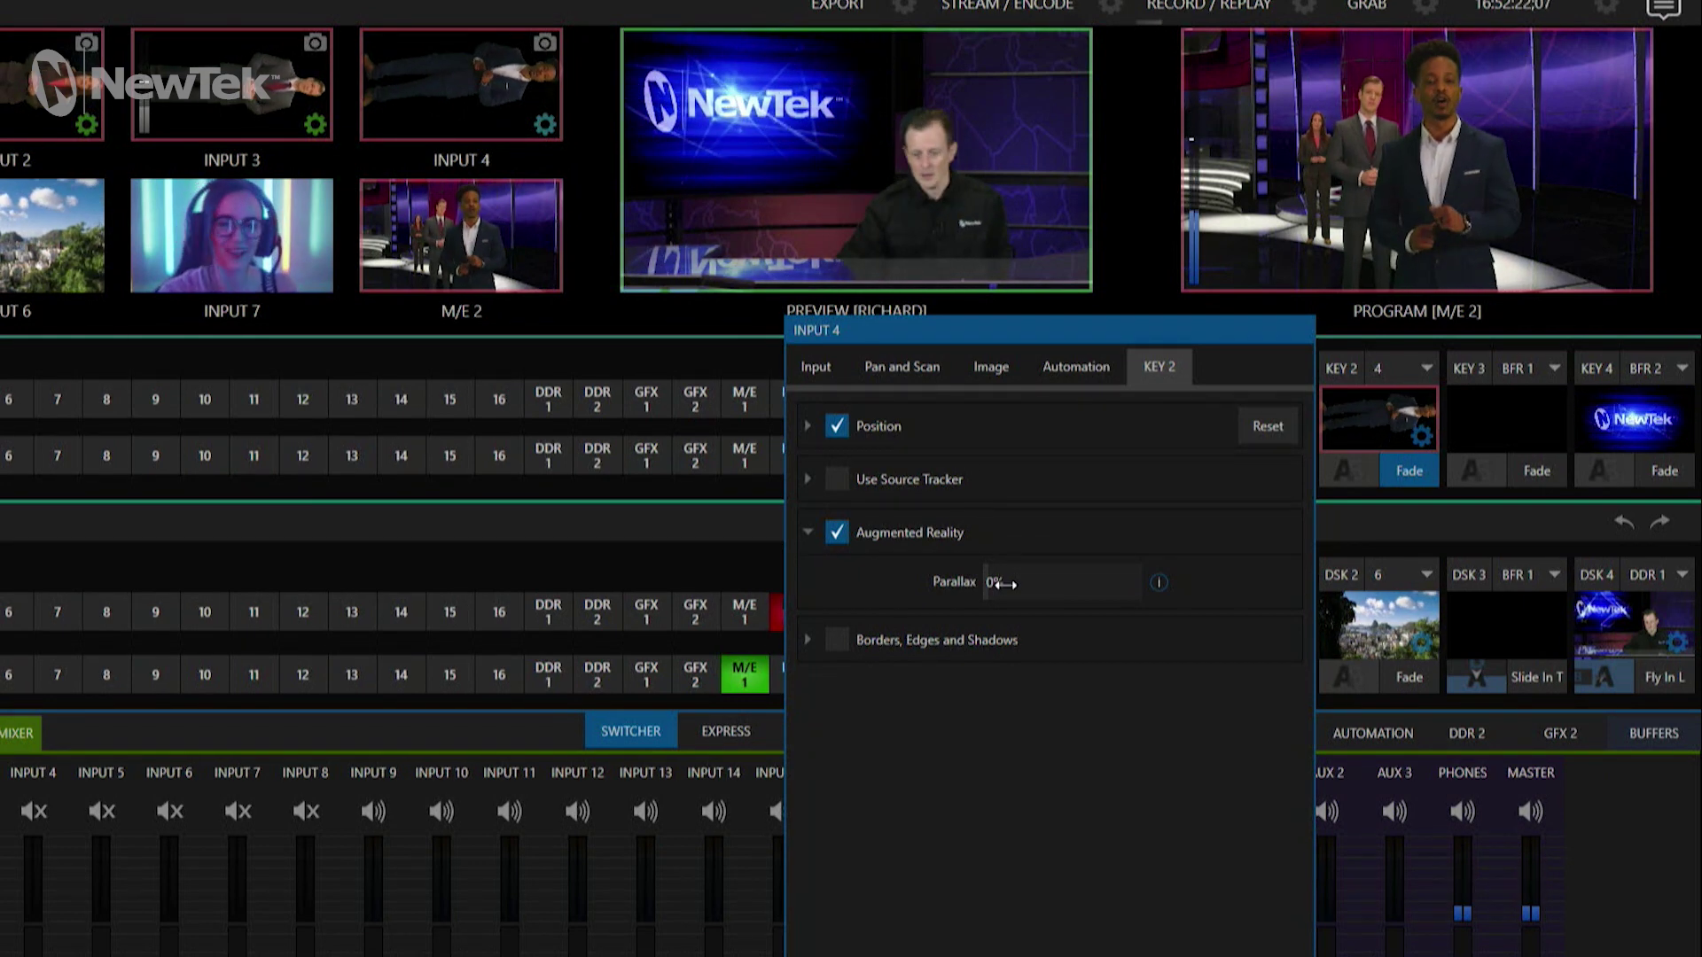
{"action": "left_click", "coordinate": [1001, 585]}
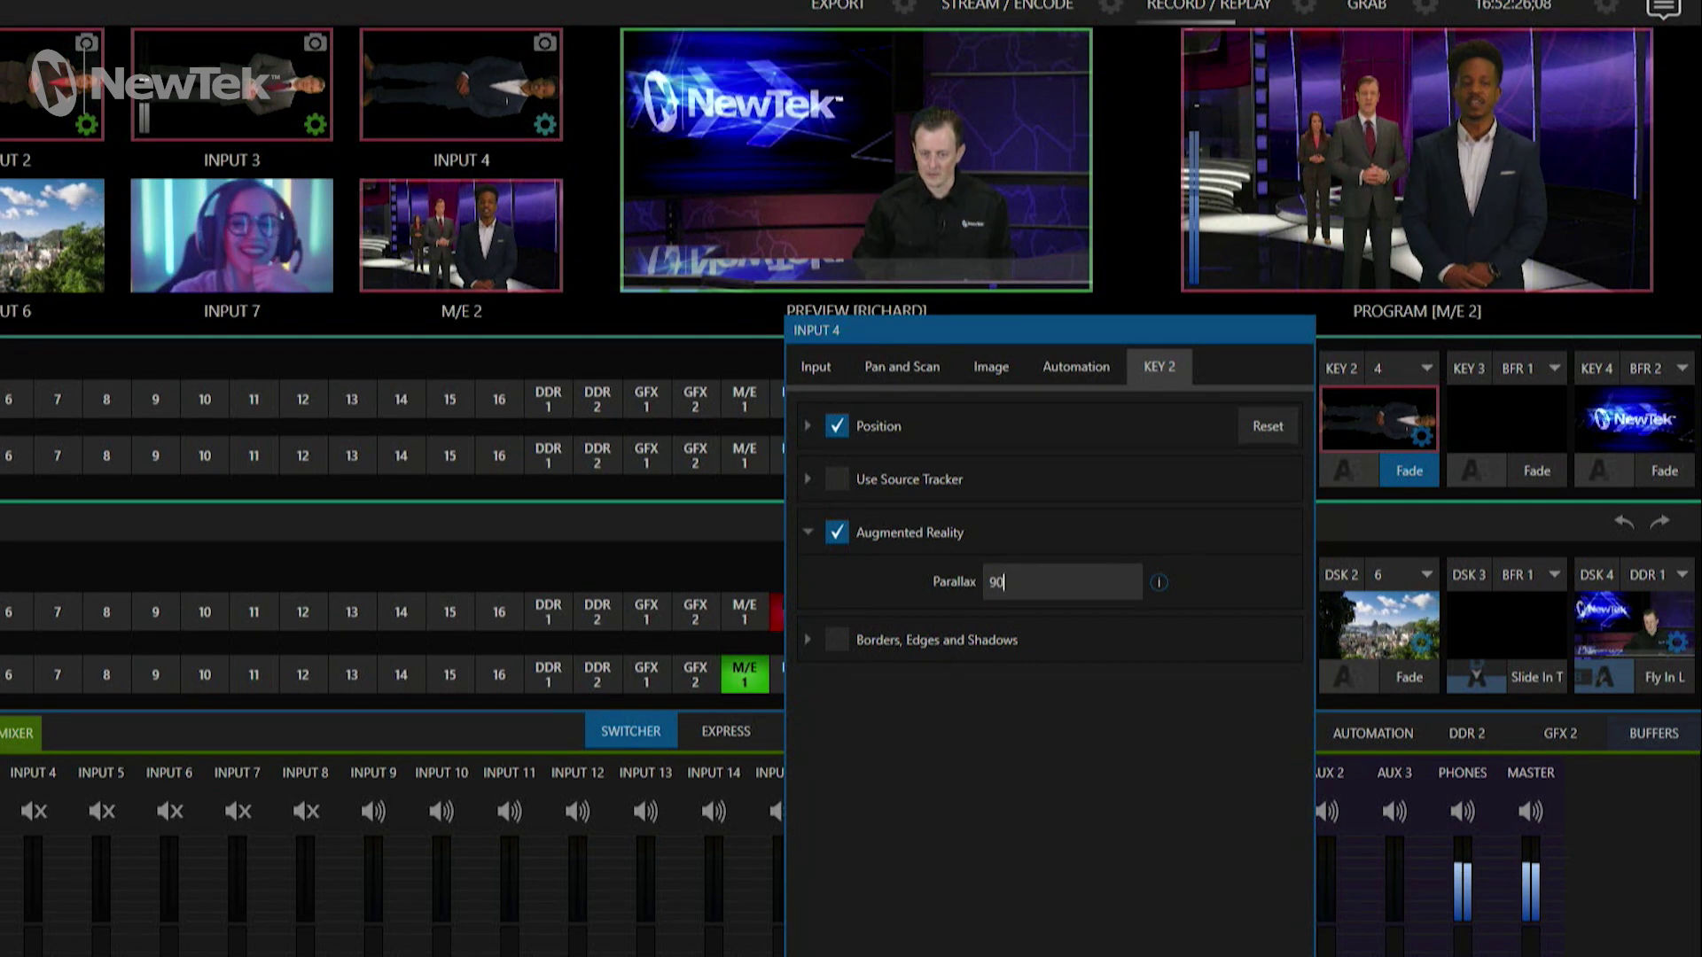
{"action": "key", "text": "Return"}
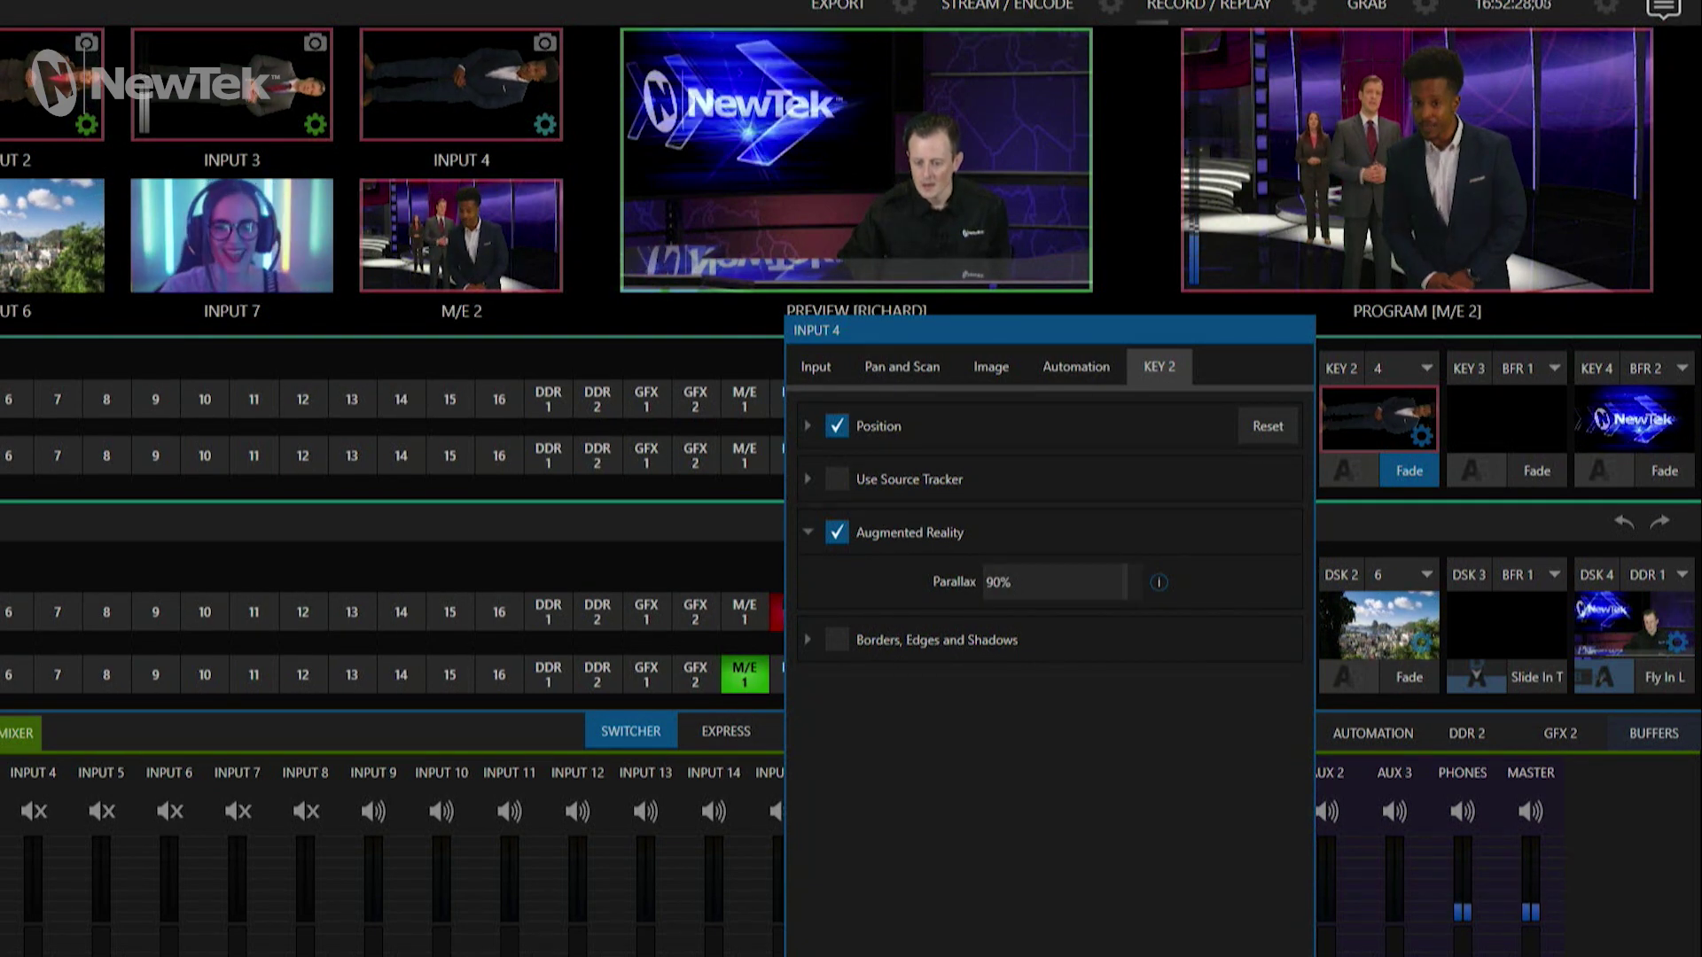
{"action": "key", "text": "Escape"}
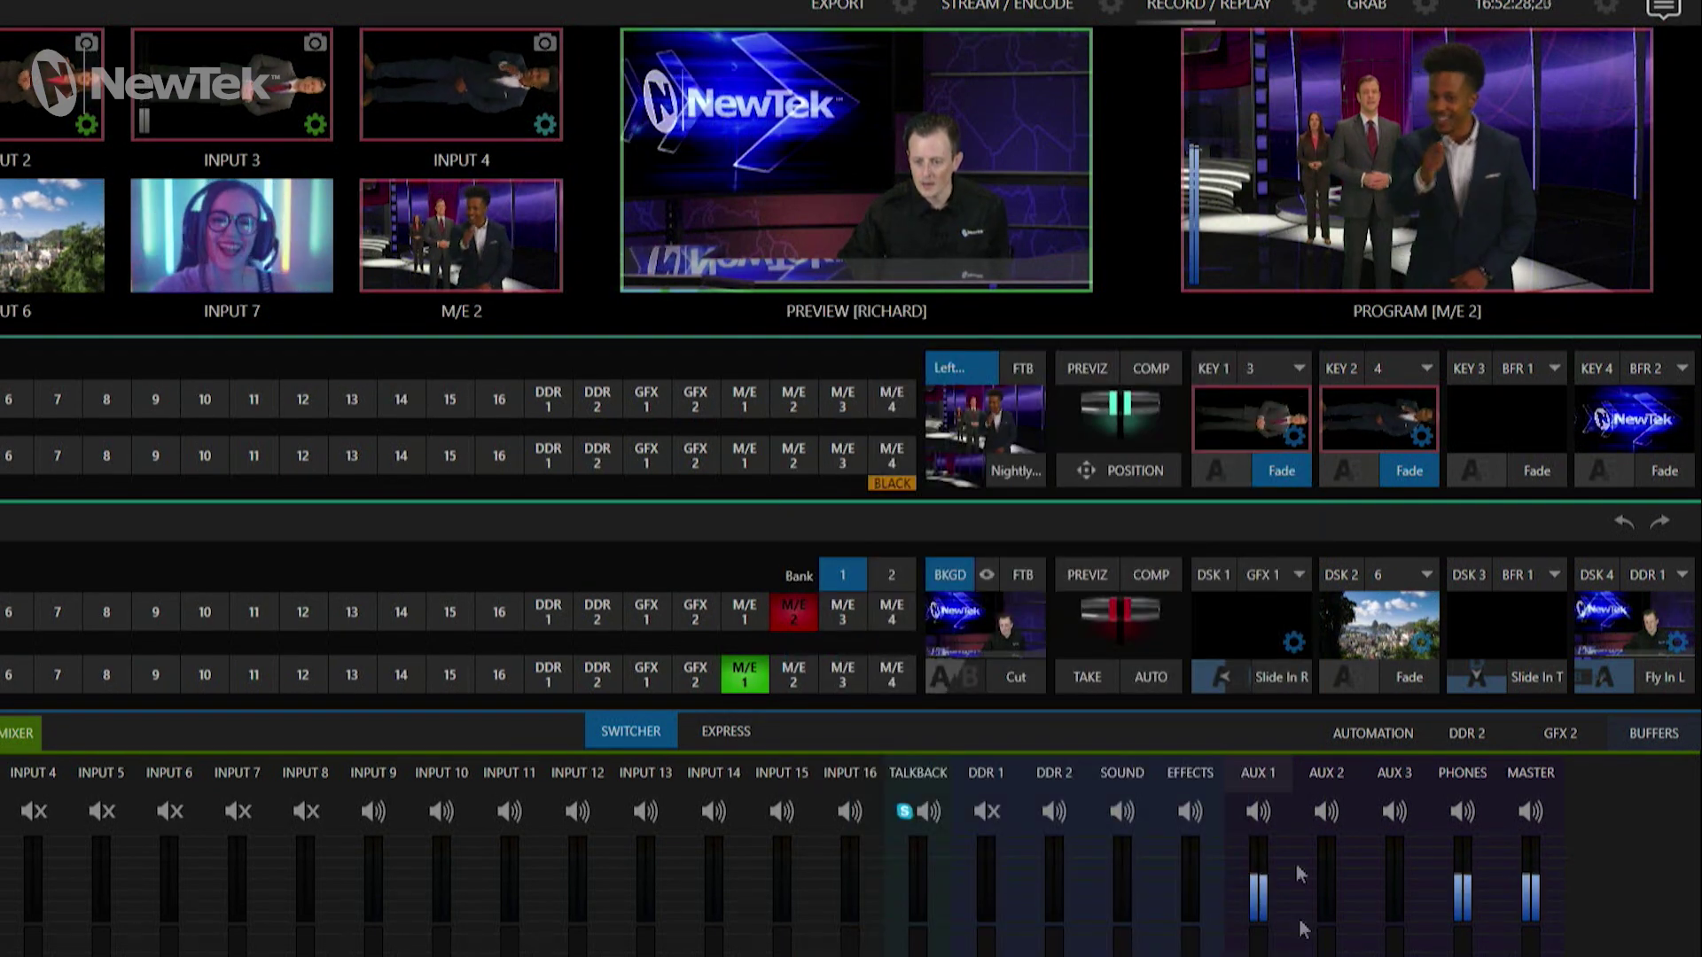
Set the Augmented Reality parallax of input 3's key to 30%
{"action": "left_click", "coordinate": [1293, 437]}
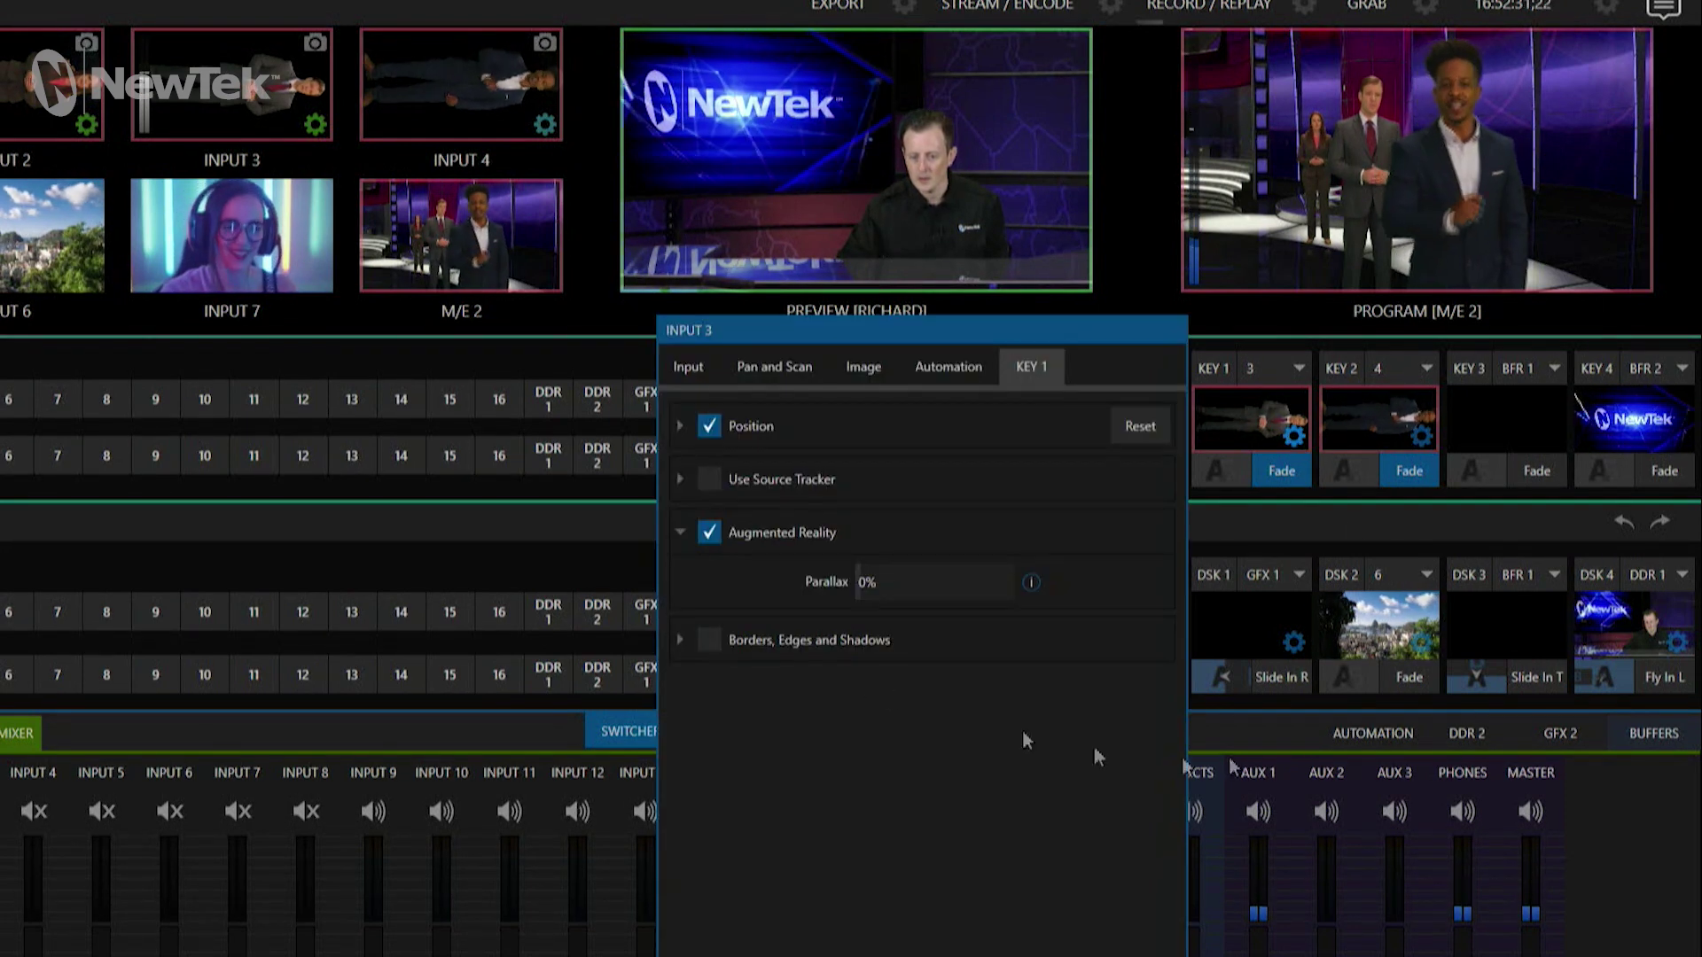
{"action": "left_click", "coordinate": [886, 585]}
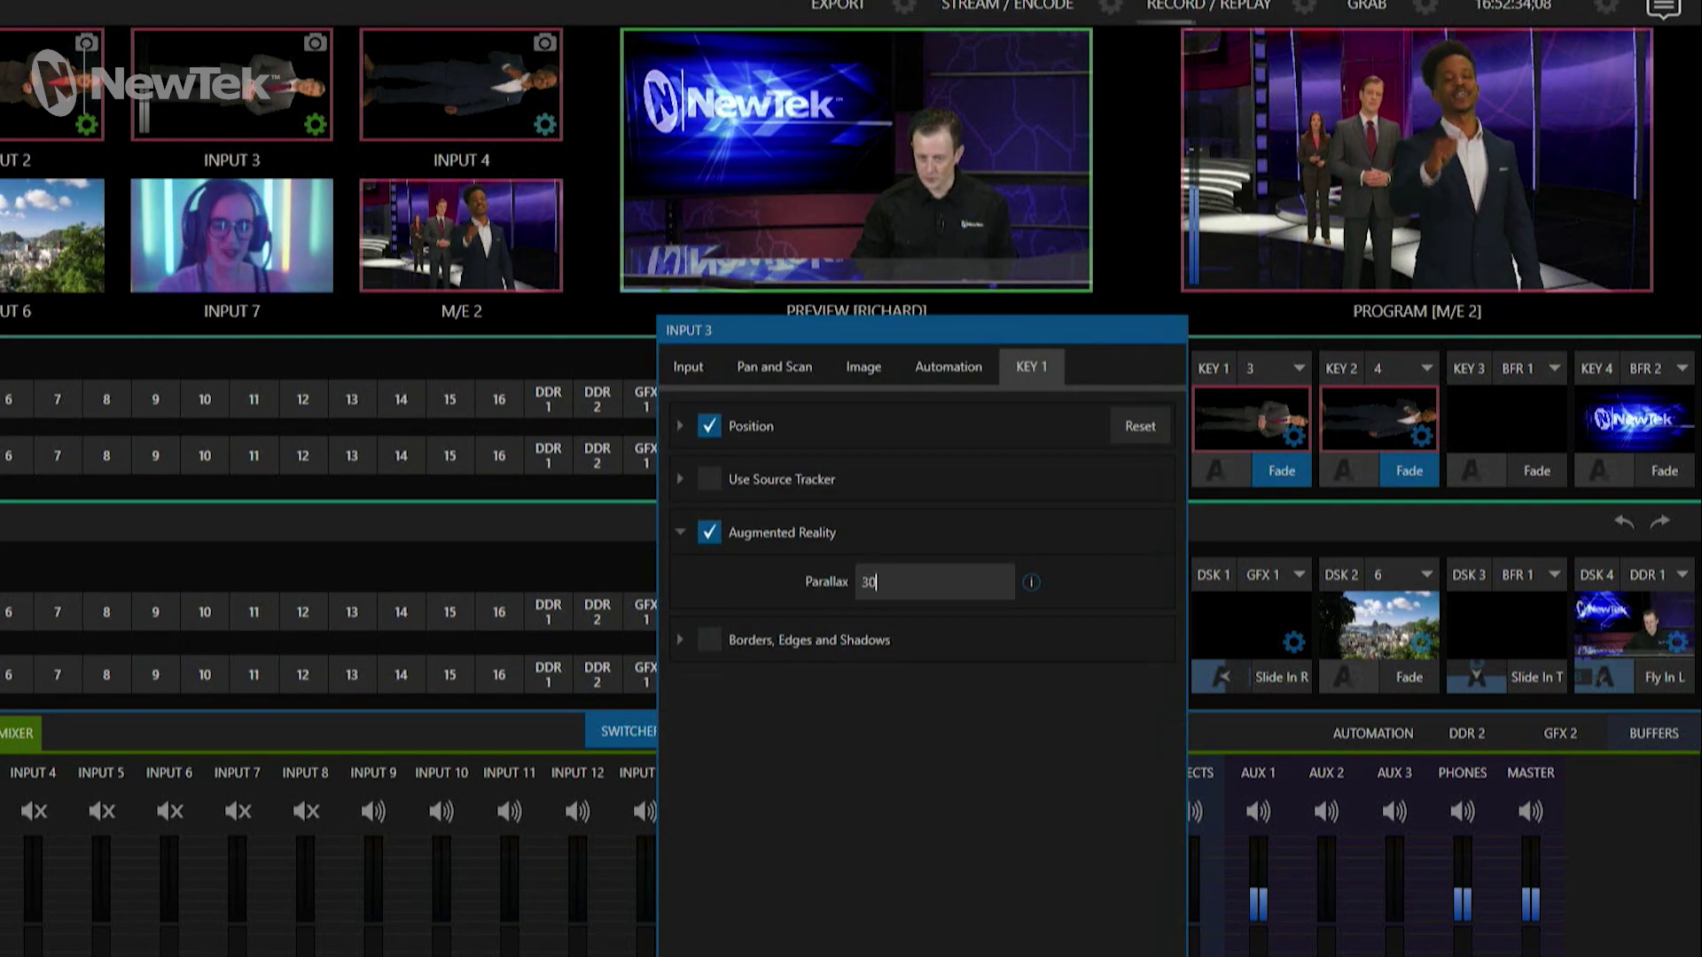
{"action": "type", "text": "30"}
{"action": "key", "text": "Return"}
{"action": "key", "text": "Escape"}
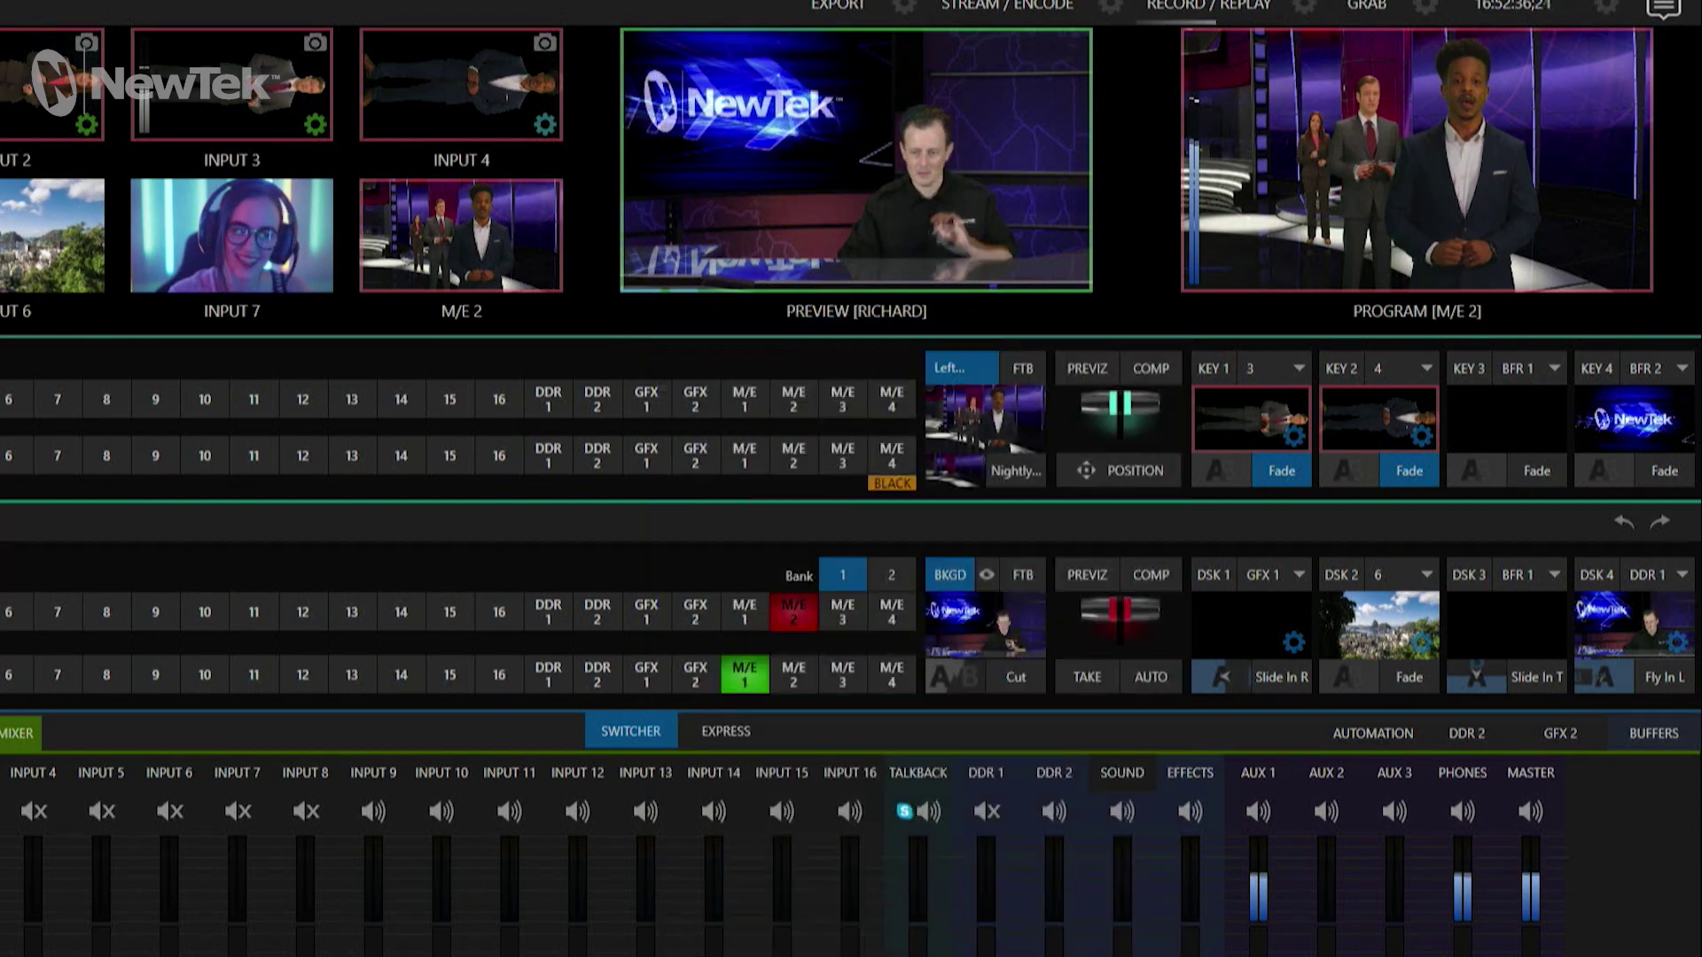
Push the M/E 2 virtual camera in with comp preset 1, AR ON CLOSE
{"action": "left_click", "coordinate": [1156, 365]}
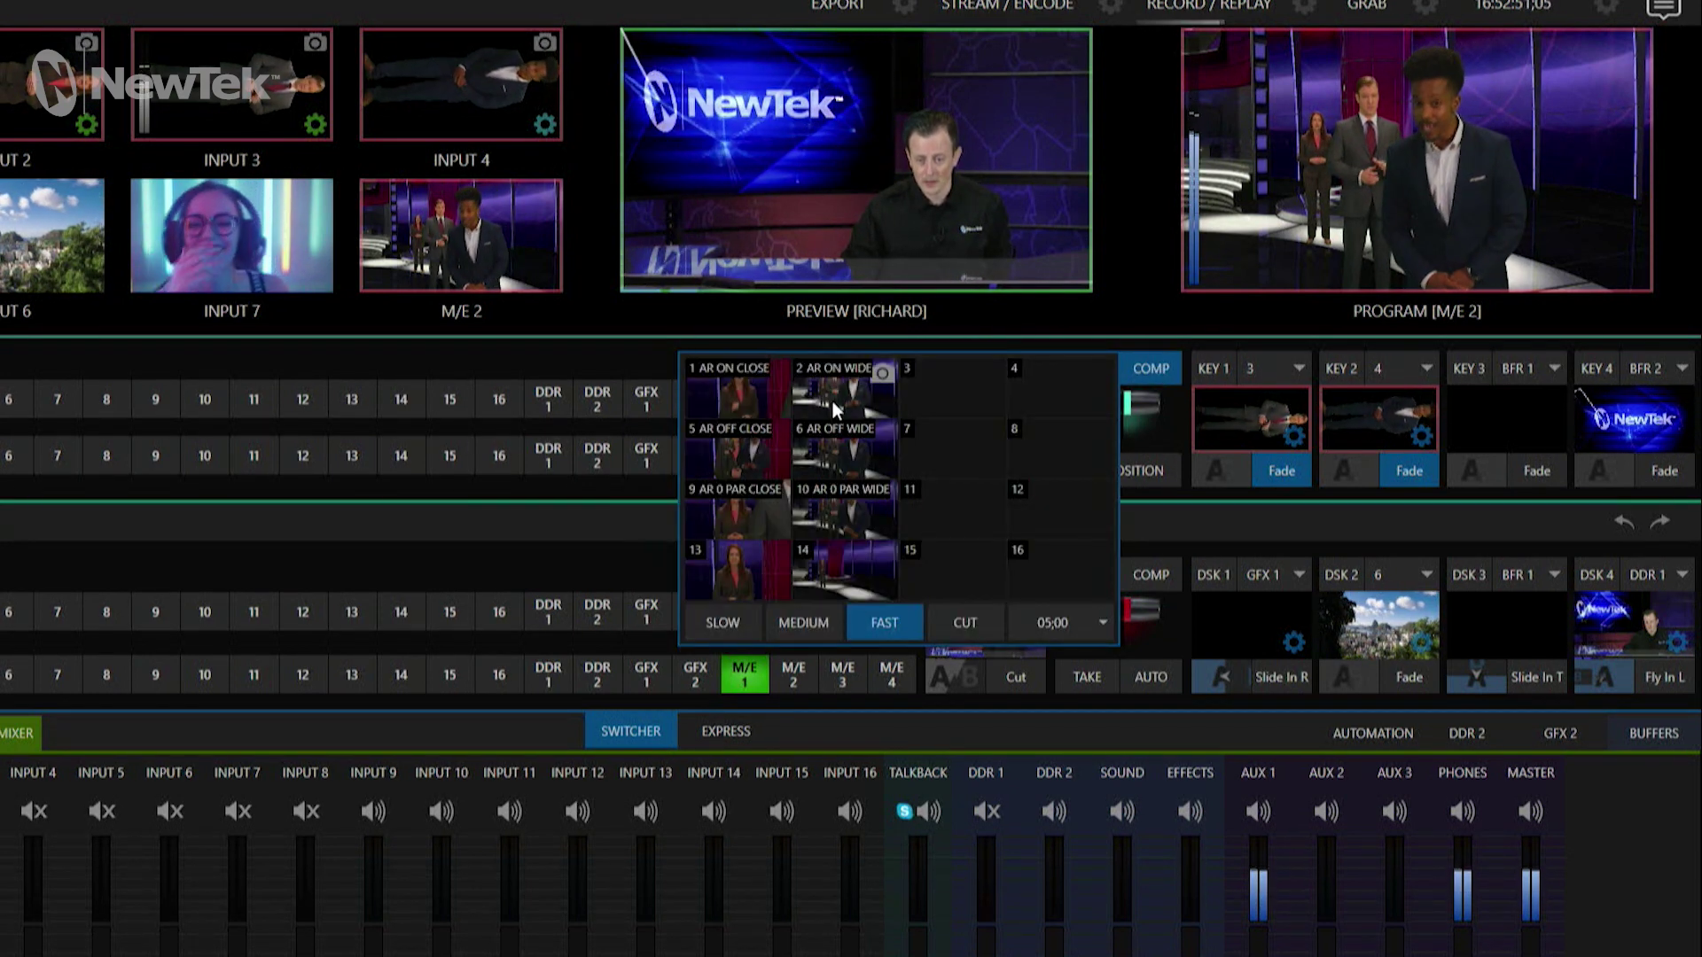
{"action": "left_click", "coordinate": [725, 400]}
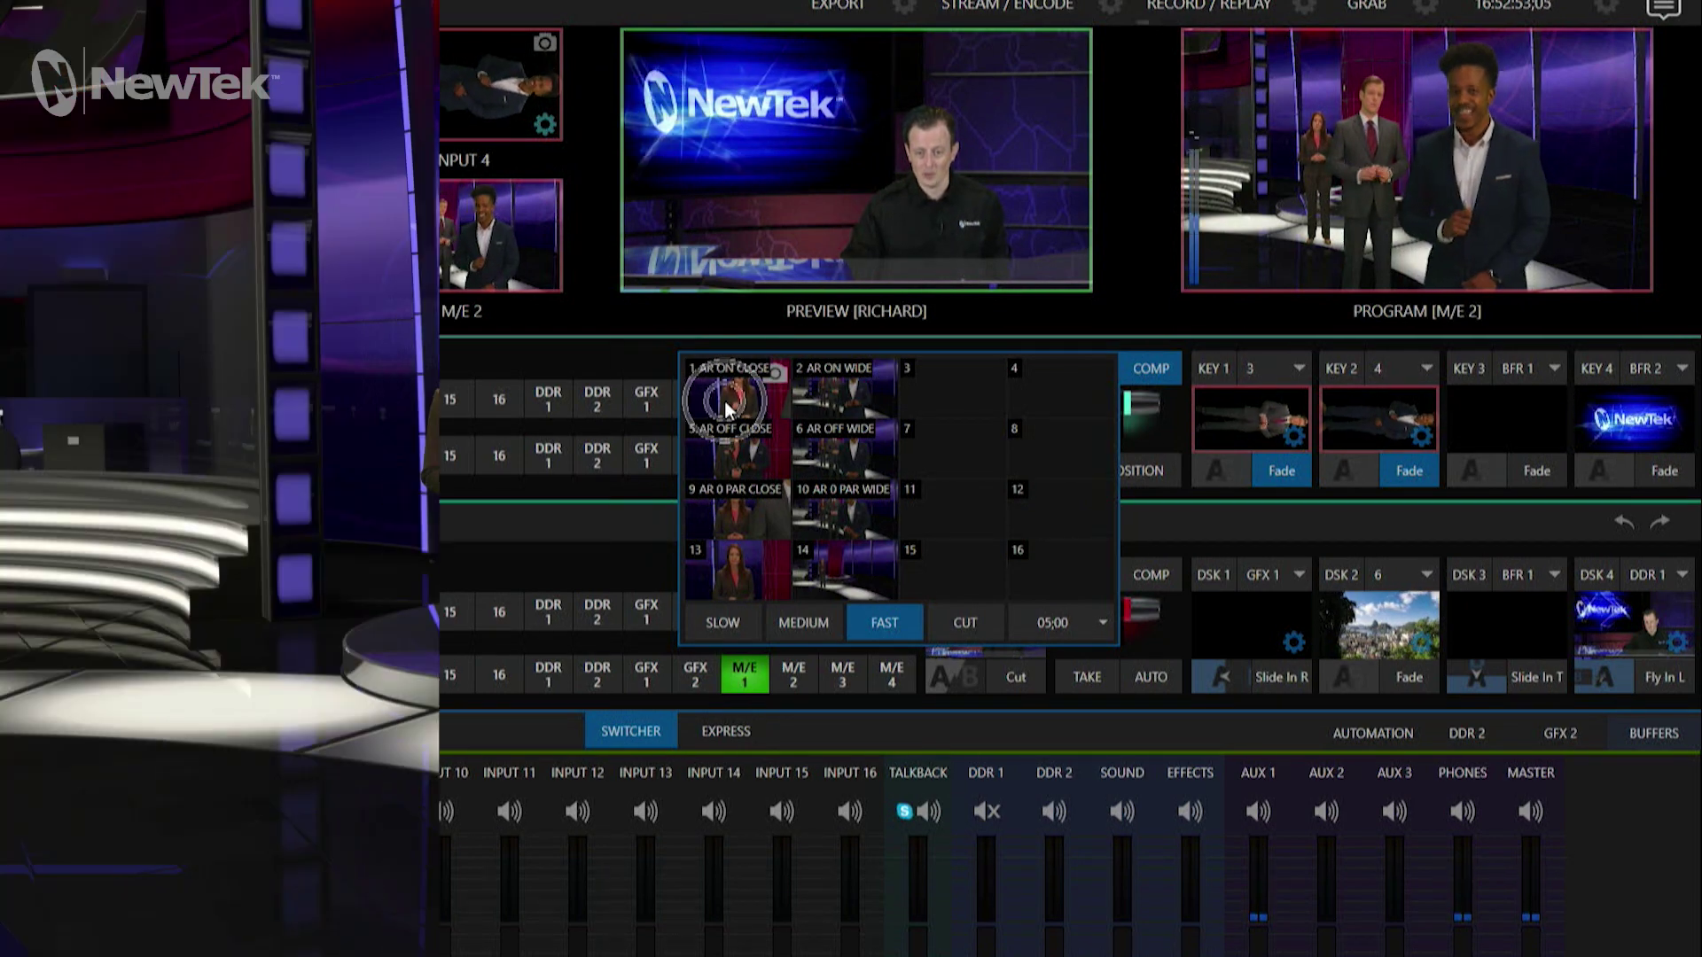